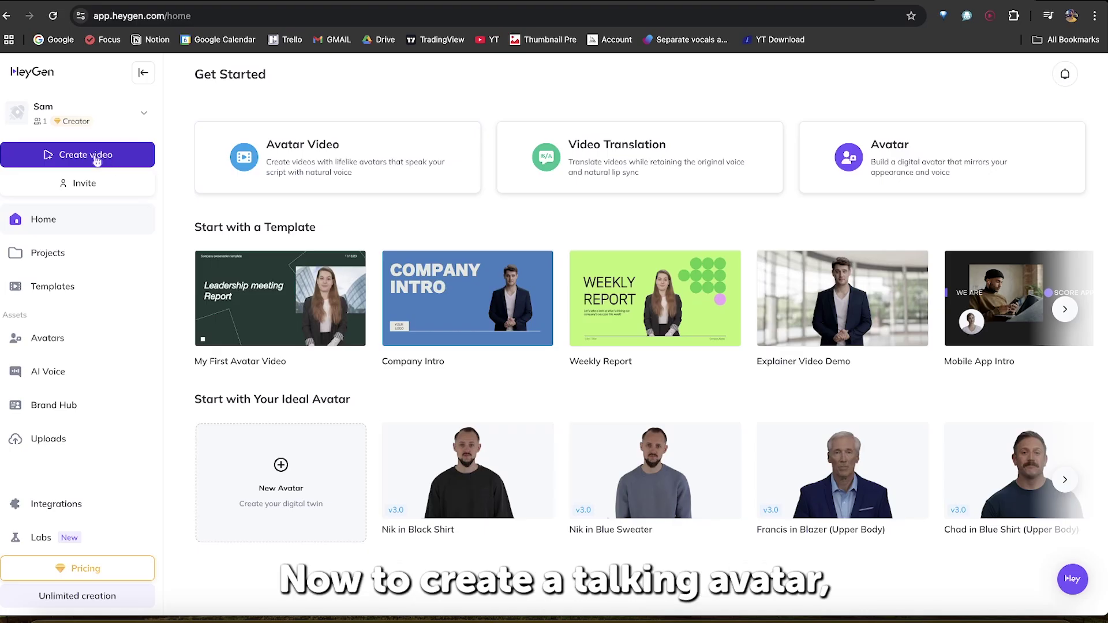
Step: Start a new Avatar Video as a blank landscape-format draft from Create video
click(96, 161)
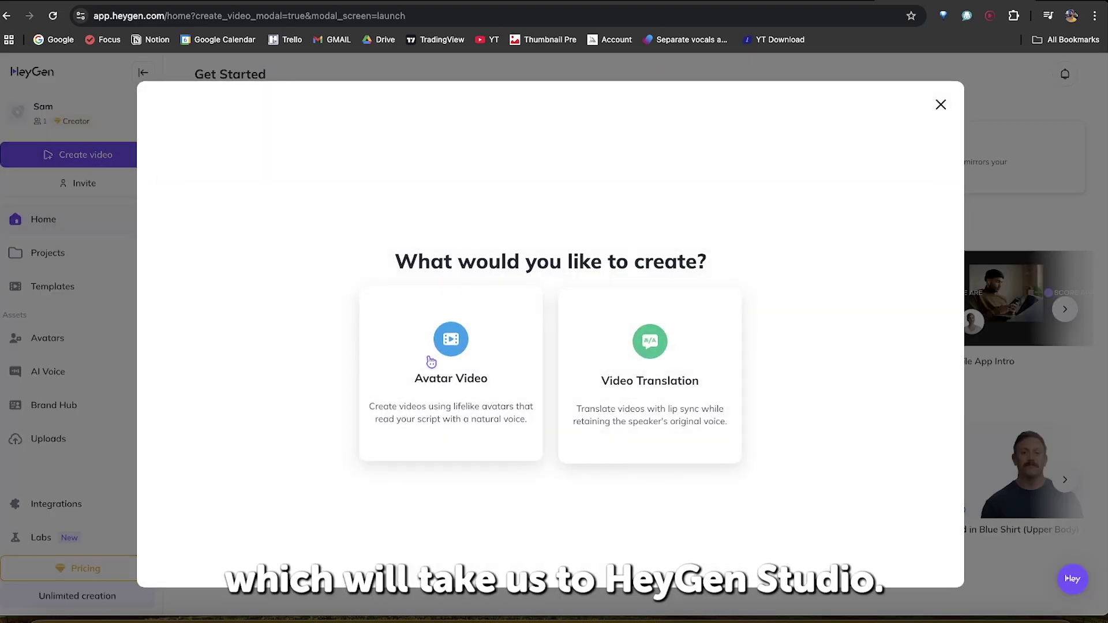
click(449, 378)
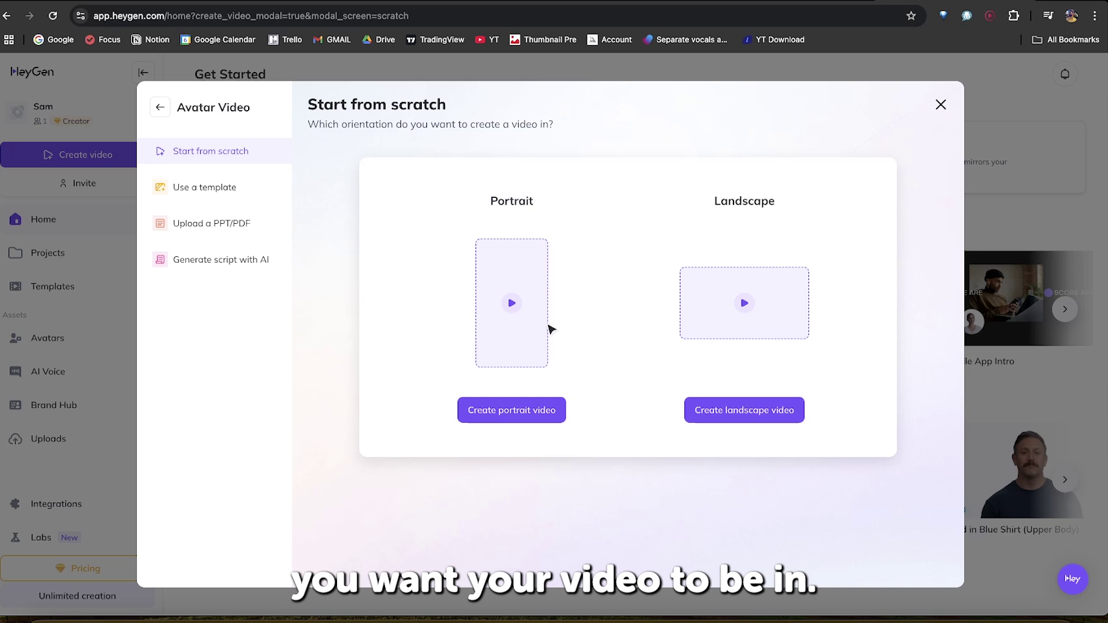
click(753, 411)
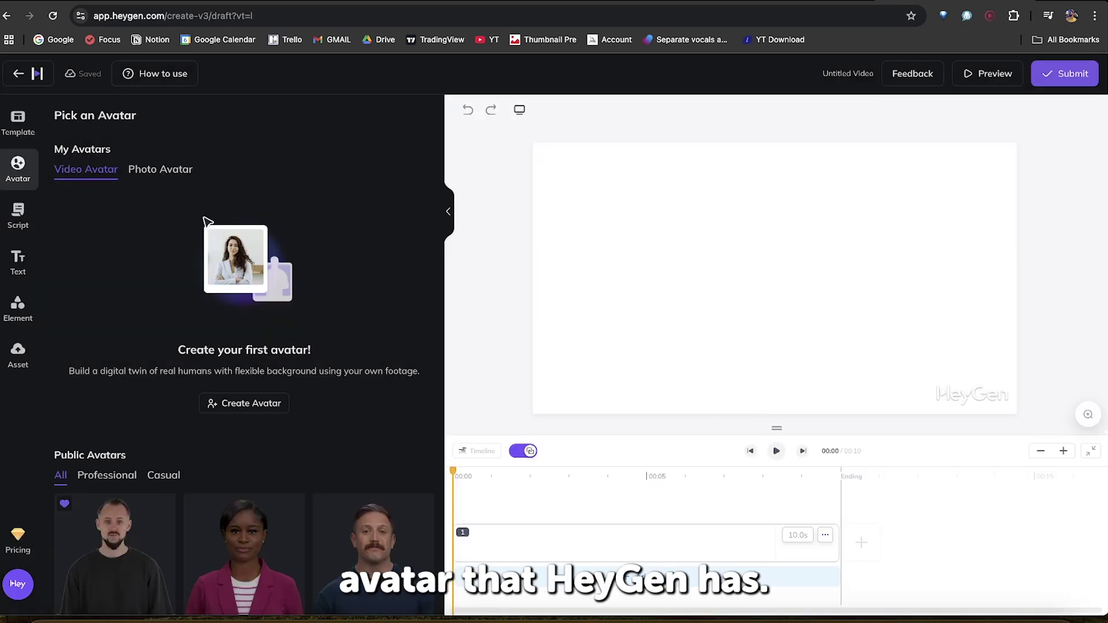
Step: Add Lea's 'Centered — beige top' look from the Casual avatars to the first scene
scroll(365, 426, down, 8)
scroll(365, 426, down, 20)
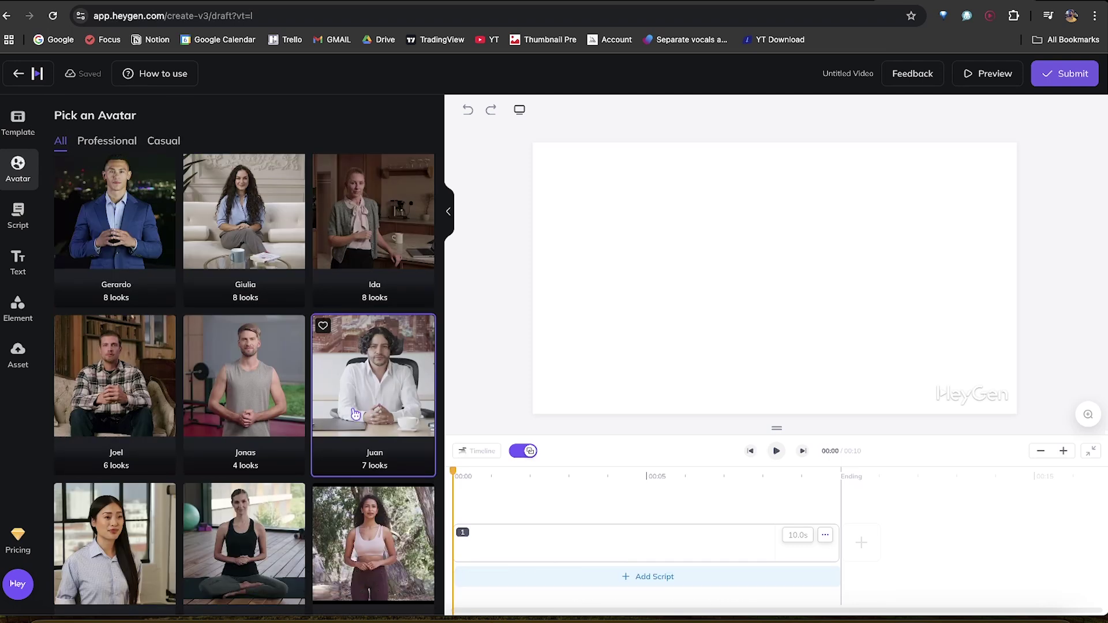
click(123, 142)
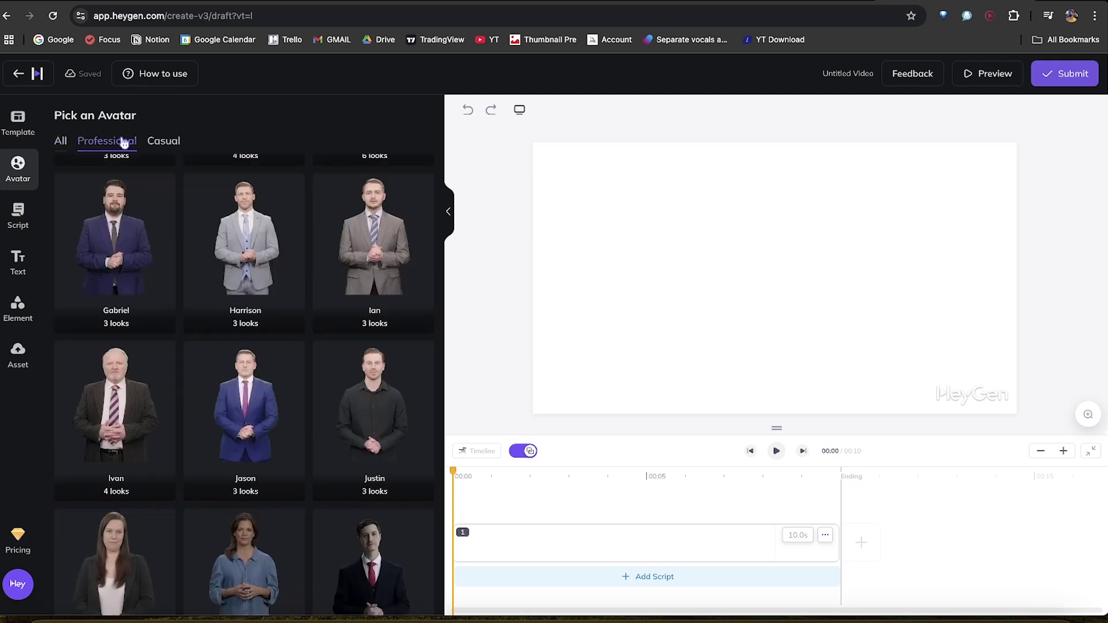
click(162, 141)
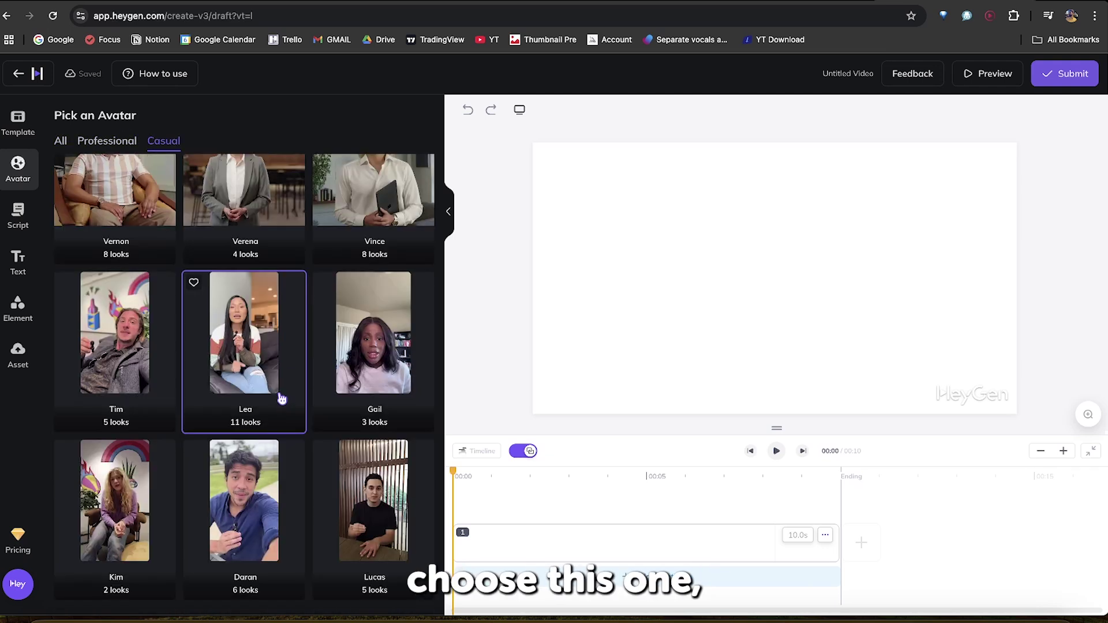
click(281, 397)
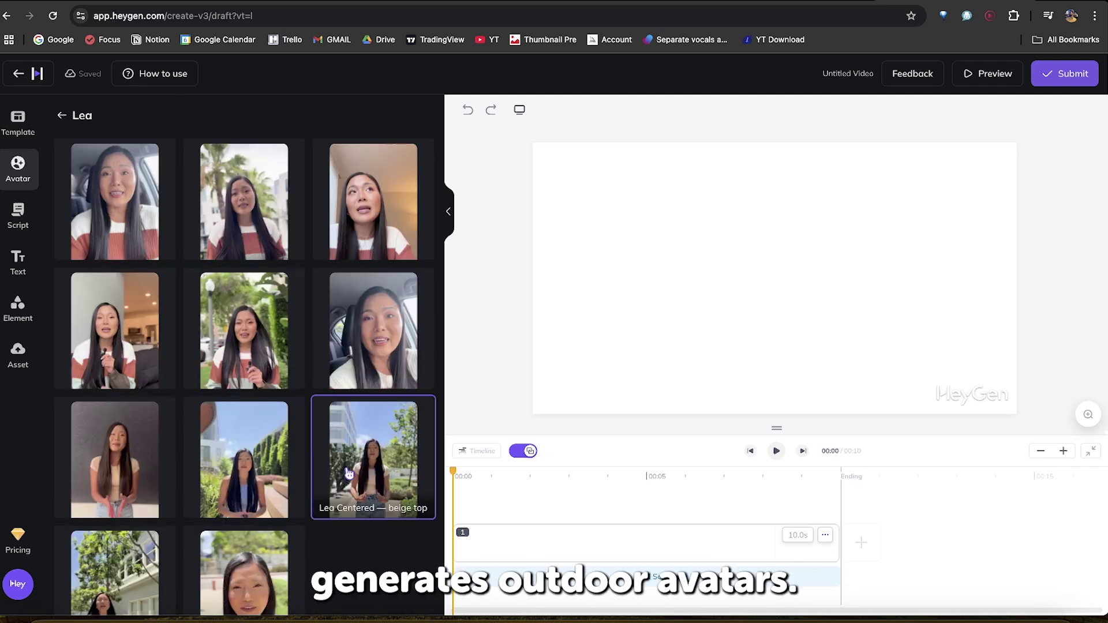
click(357, 462)
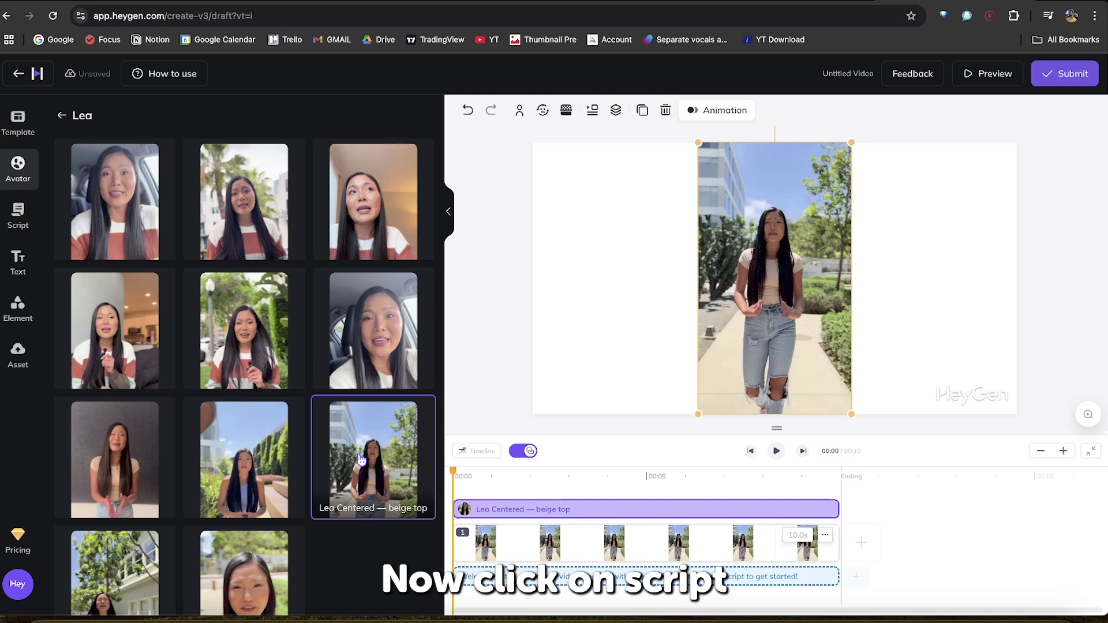
Step: Replace the first scene's sample script with 'Ever wished you could create a talking avatar…' and voice it
click(17, 220)
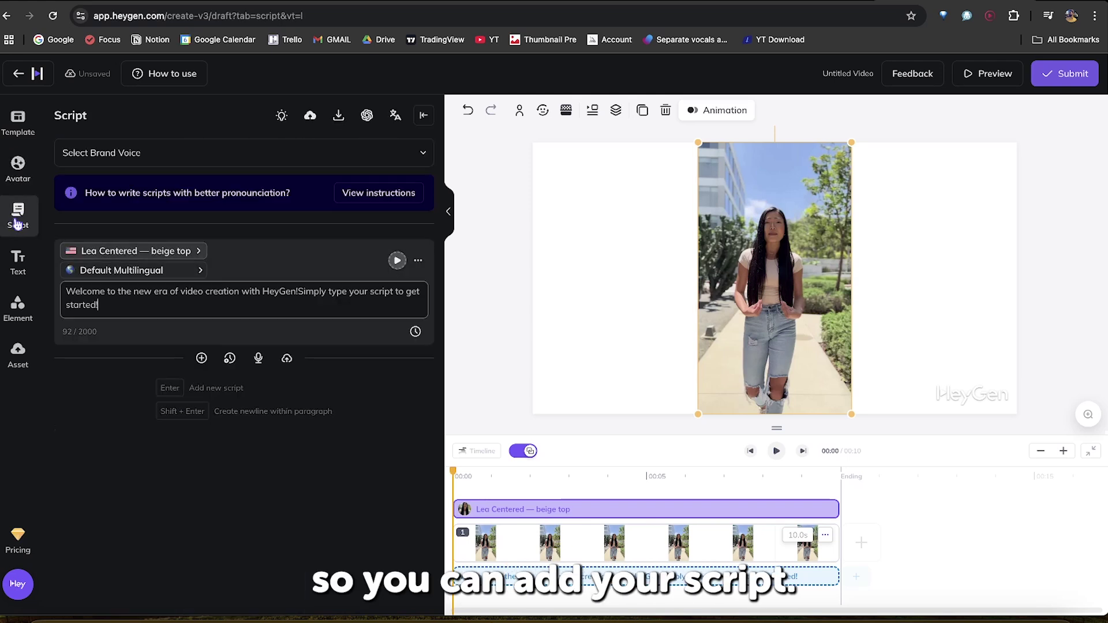
click(176, 302)
key(ctrl+a)
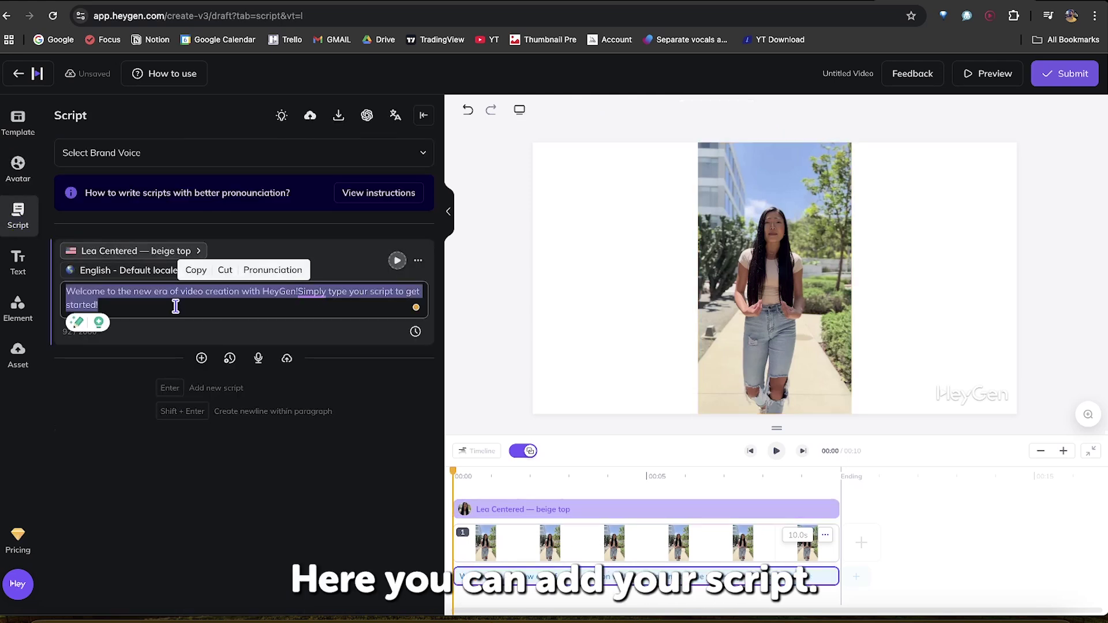
text(Ever wished you could create a talking avatar that looks and speaks just like you, saving hours of filming, editing, and recording?)
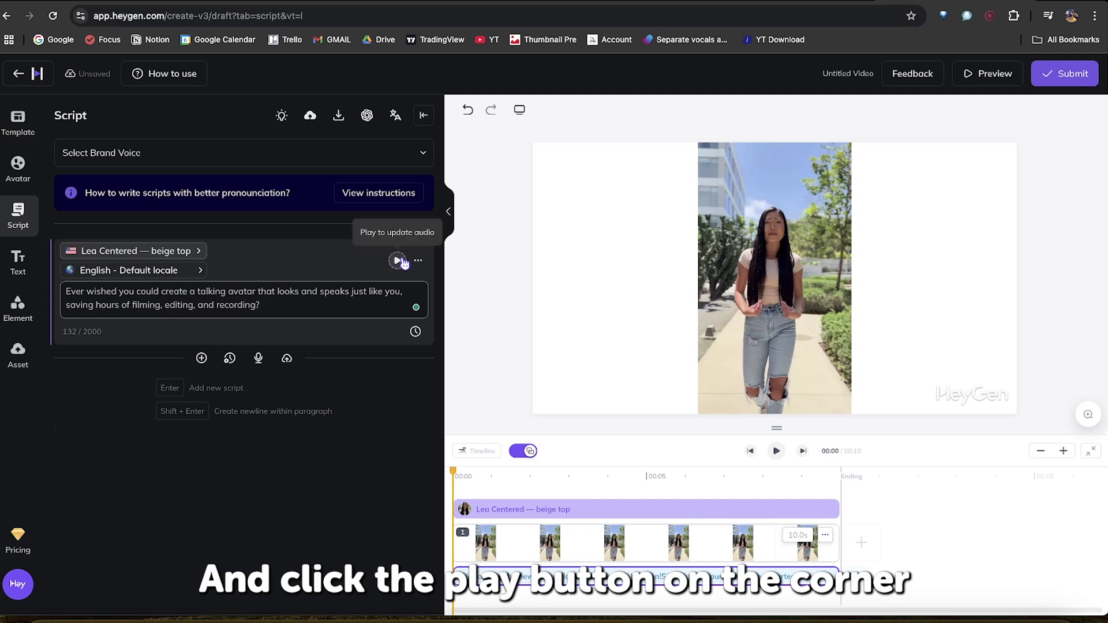
click(398, 260)
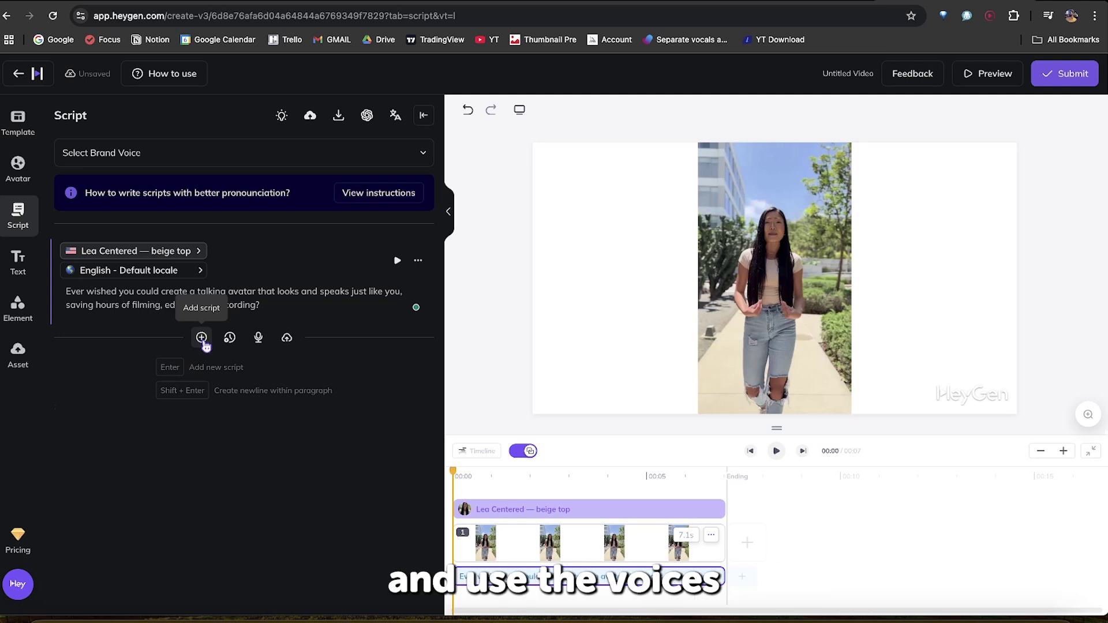
Step: Add a second scene scripted 'Imagine delivering your message…' and give it the Lea avatar
click(202, 339)
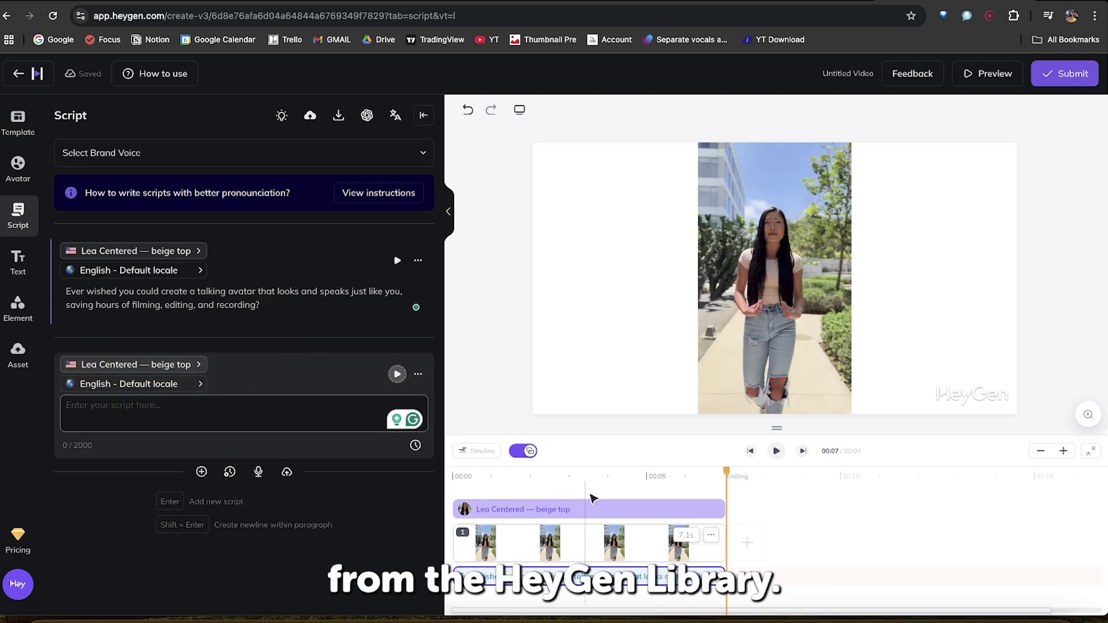
click(747, 542)
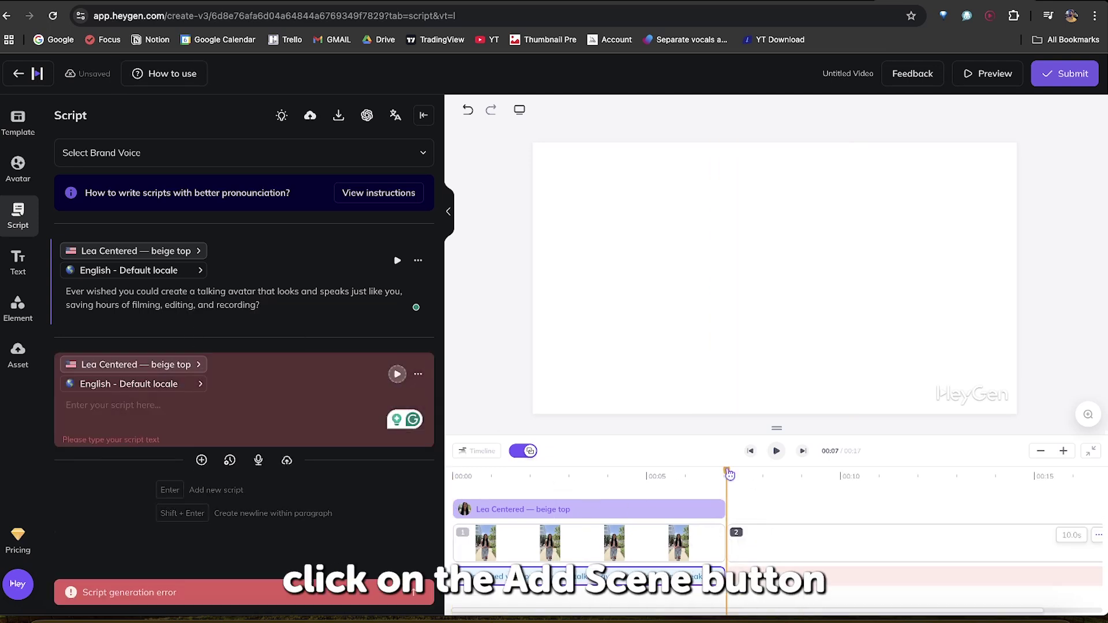
click(255, 422)
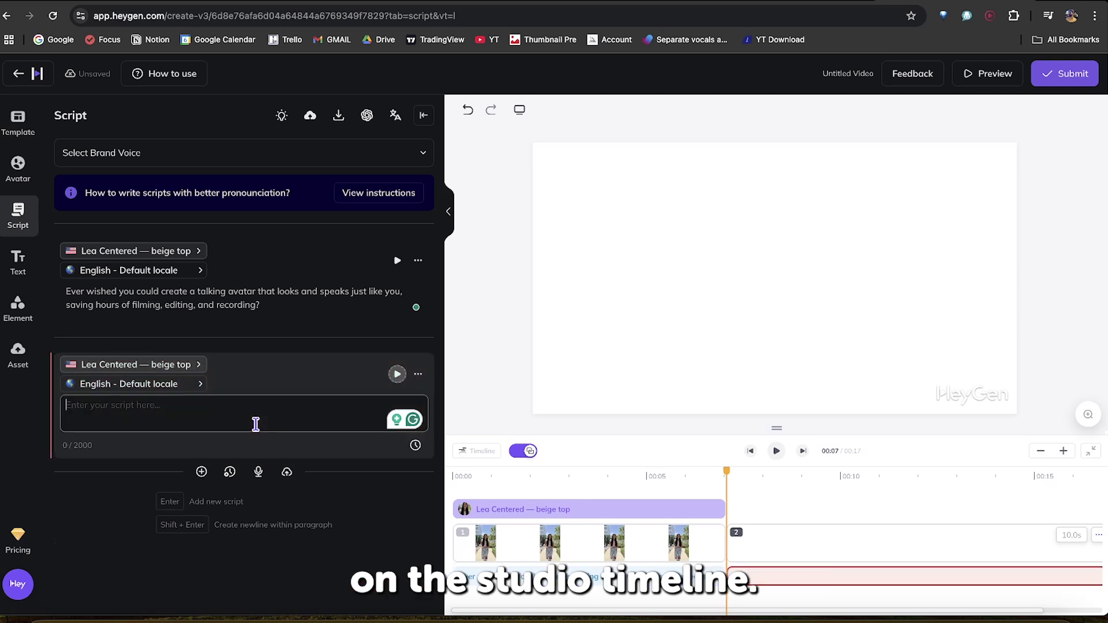
text(Imagine delivering your message, selling your products, or even cloning yourself—all without hiring anyone or spending a fortune!)
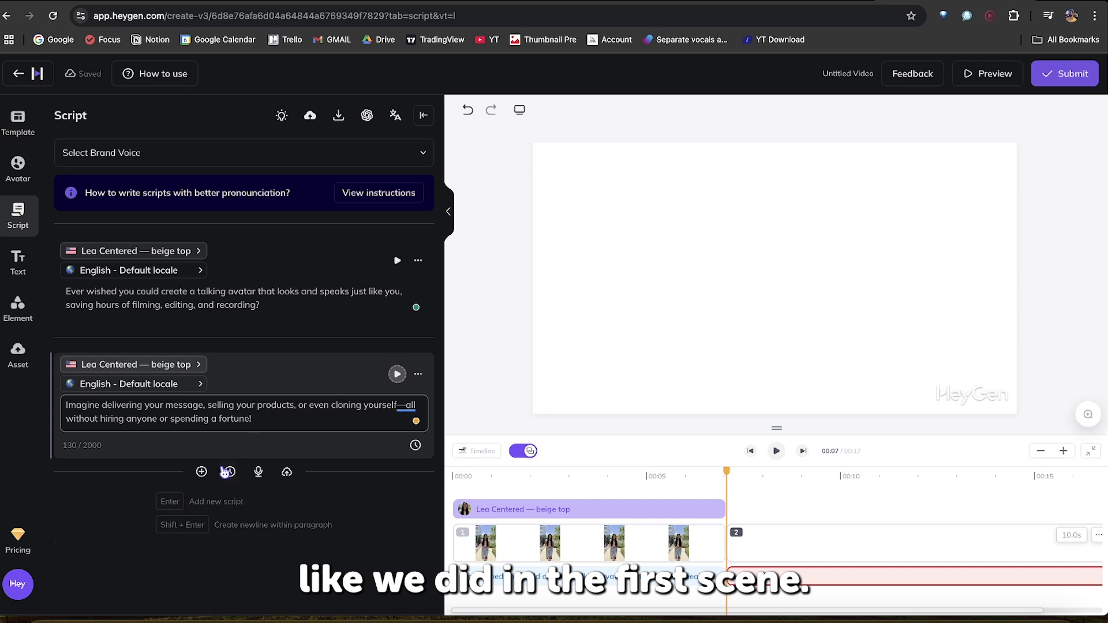
click(416, 390)
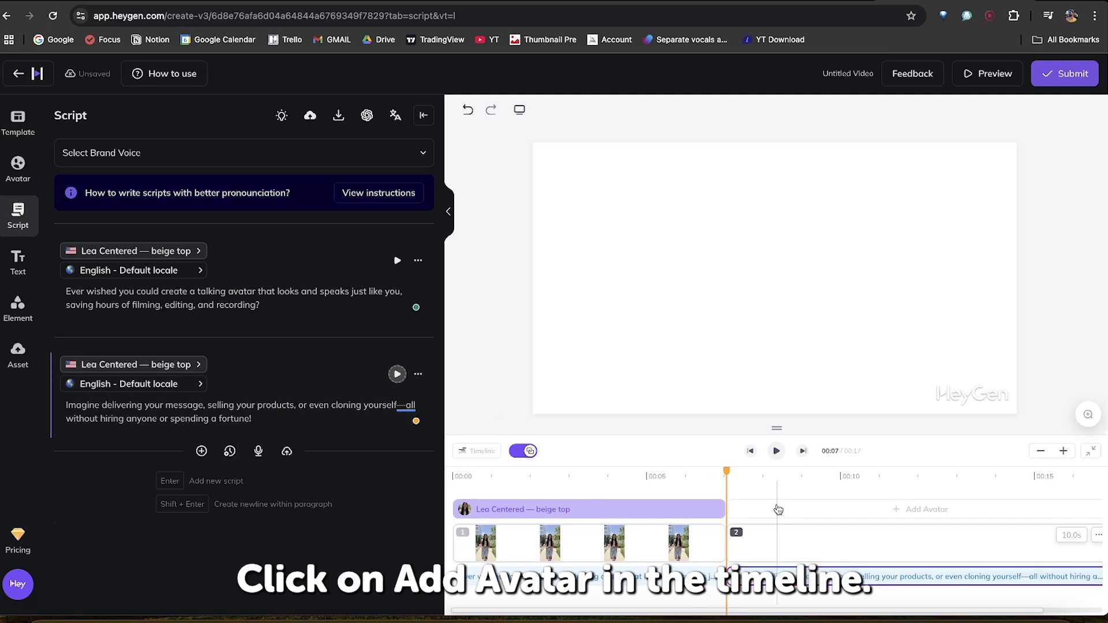
click(885, 517)
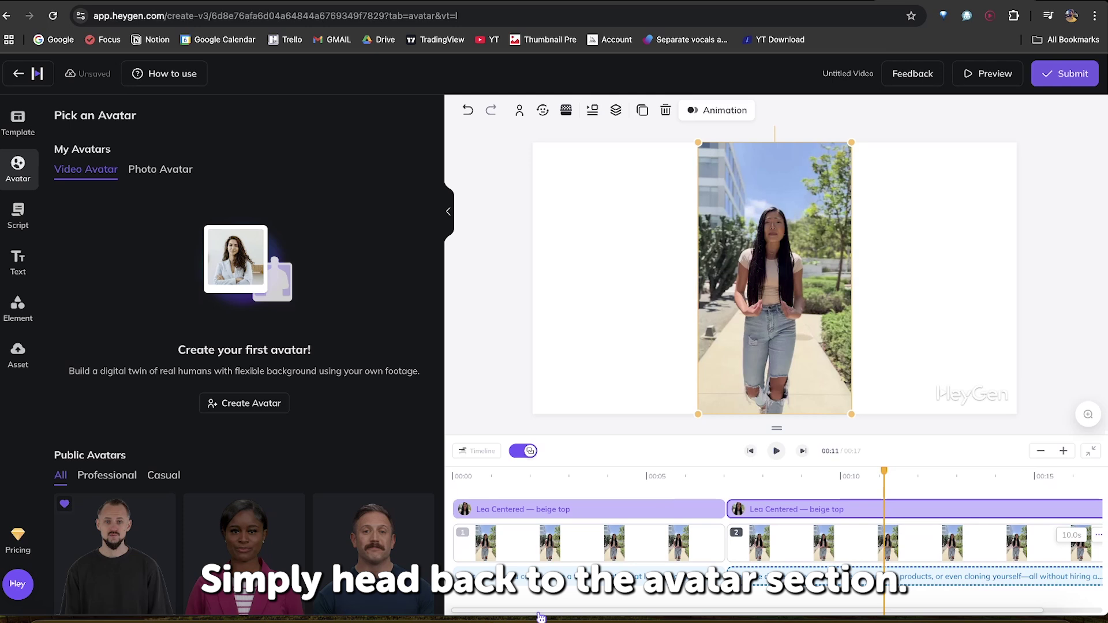
Step: Swap the second scene's avatar for Artur's Sofa Casual Side 2 look, then show the scene scripts
click(18, 215)
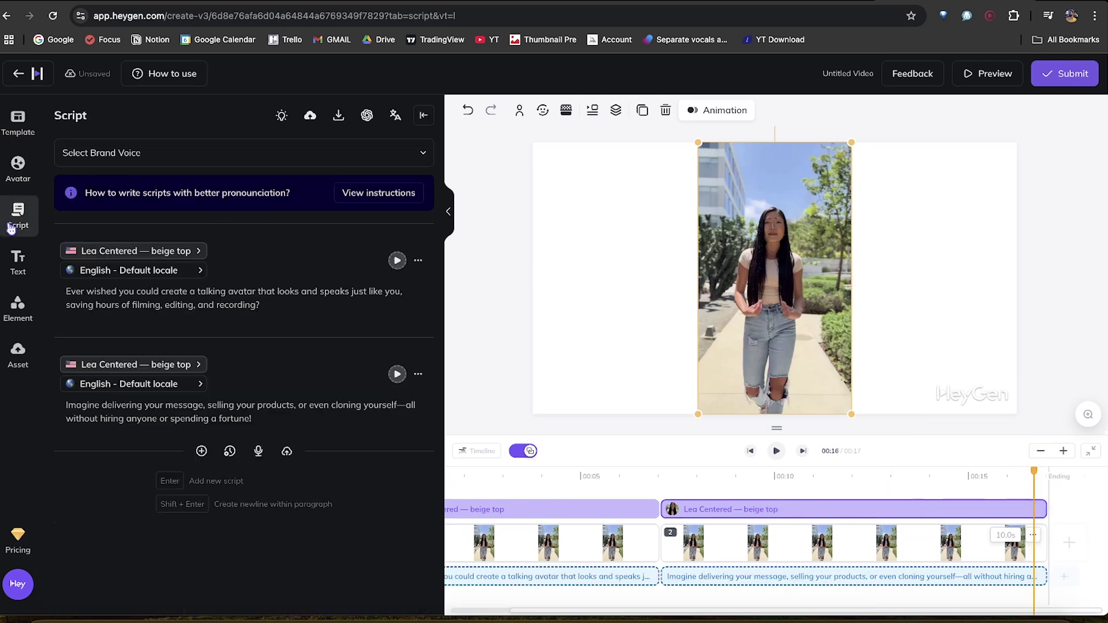
click(18, 166)
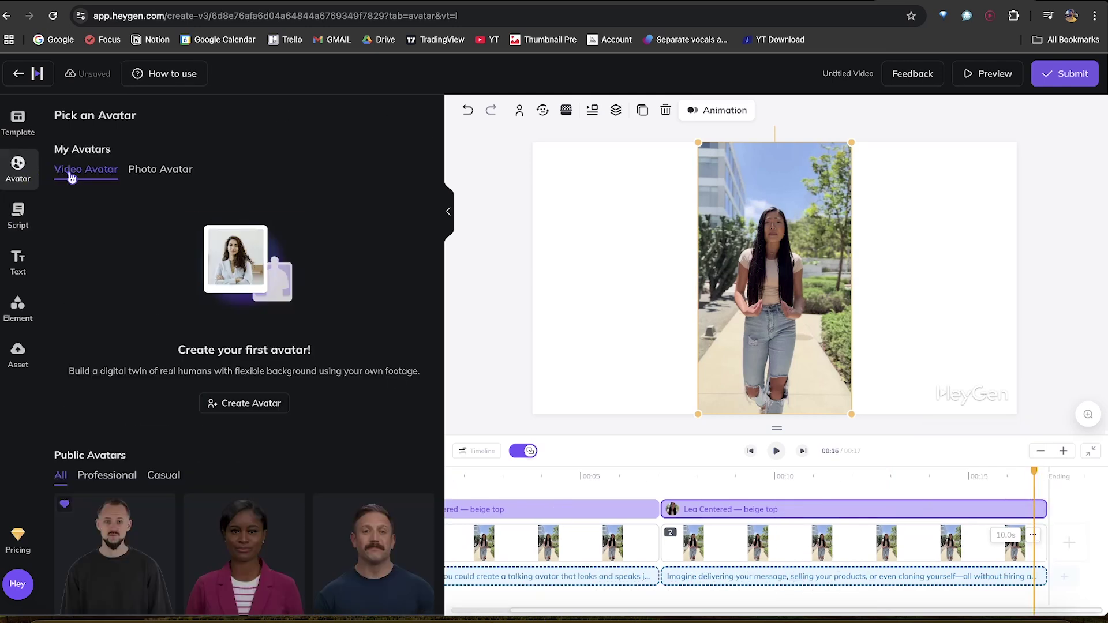
click(134, 484)
scroll(242, 415, down, 10)
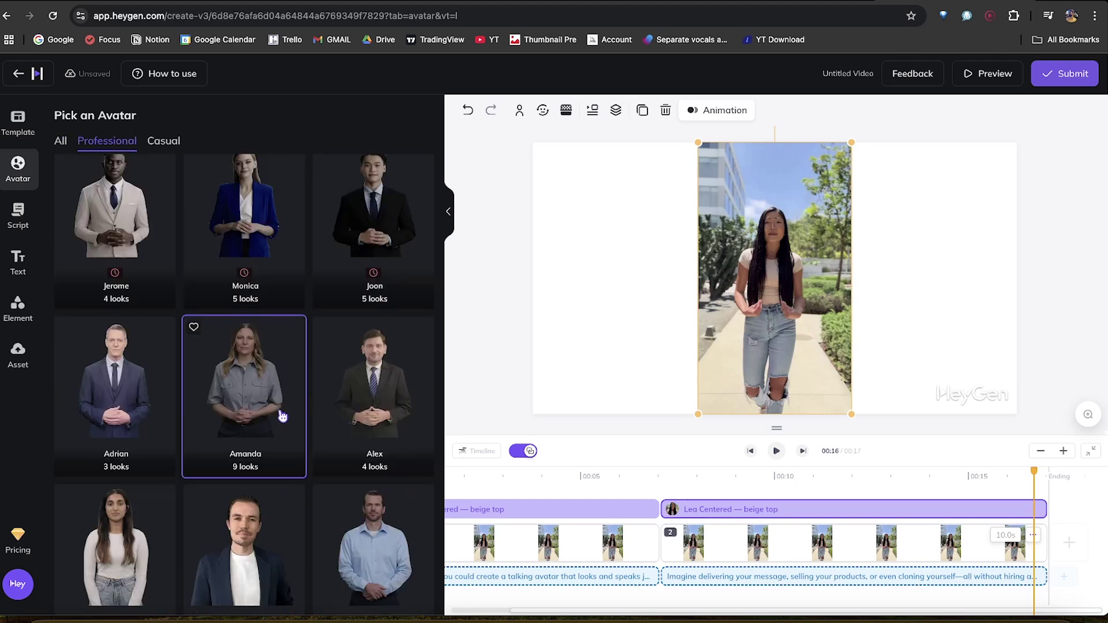
scroll(282, 415, down, 12)
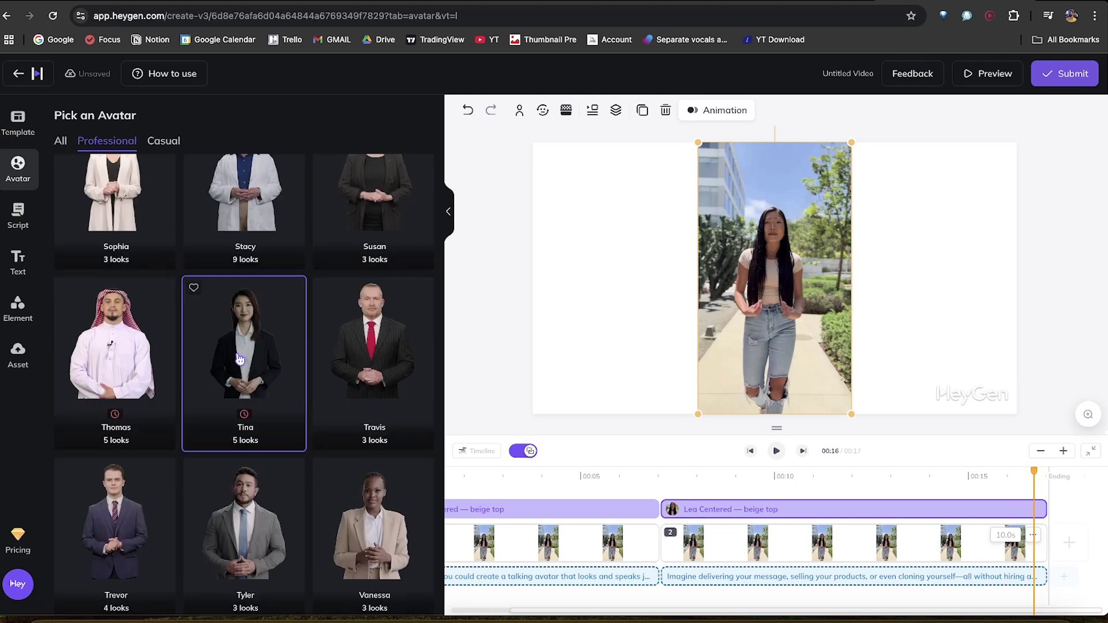
scroll(239, 359, down, 10)
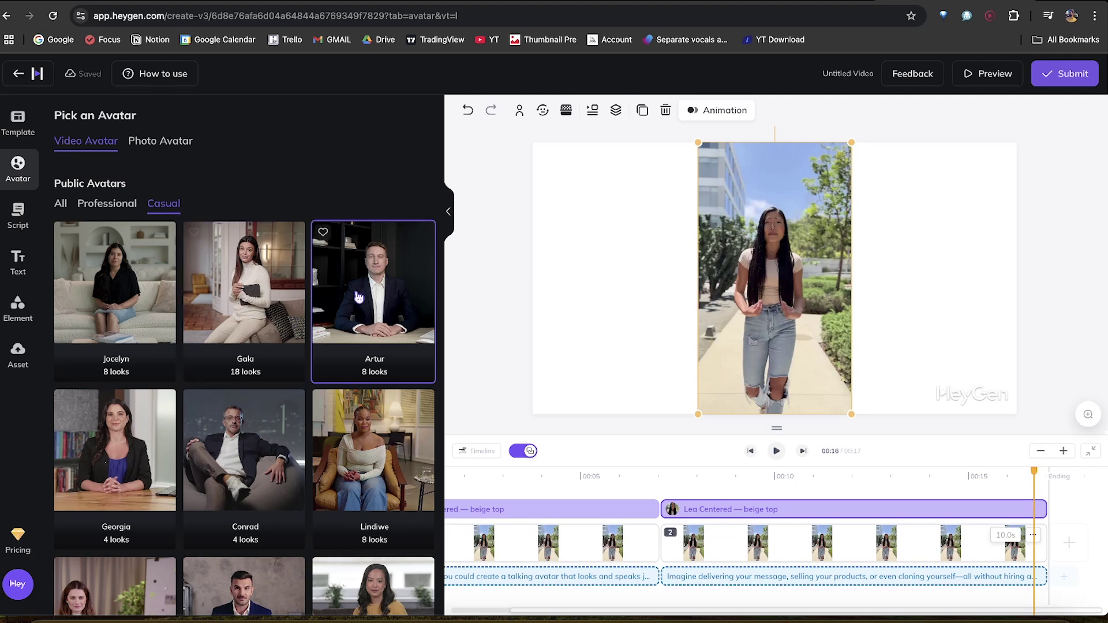
click(377, 283)
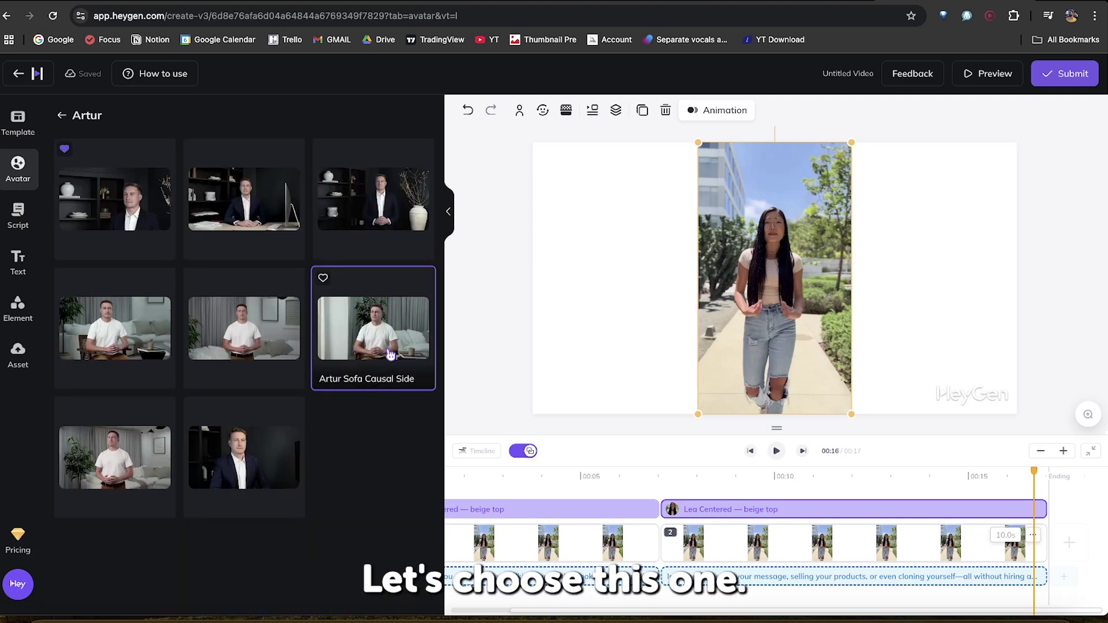
click(125, 208)
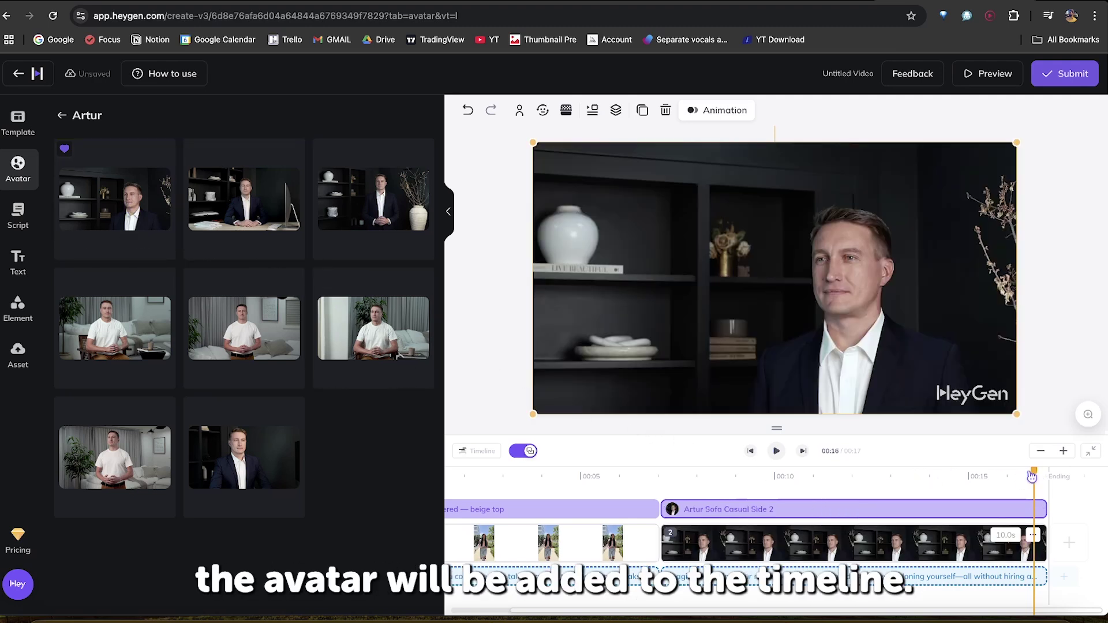
click(20, 234)
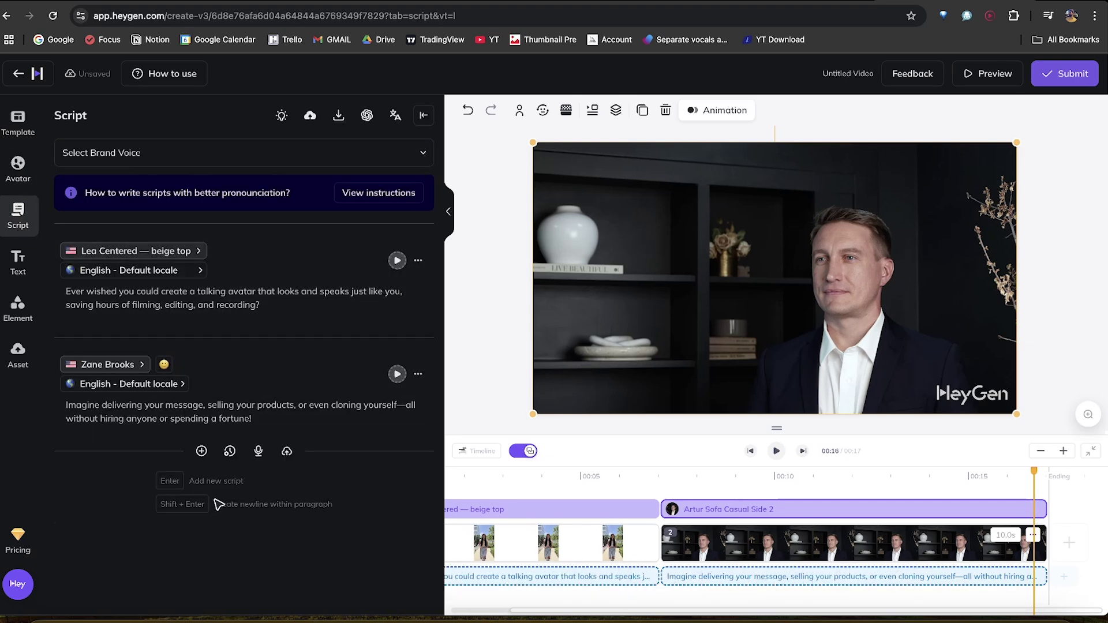
Step: Add more script blocks and scenes, such as Francis in Shirt (Front), extending the video to 42 seconds
click(202, 451)
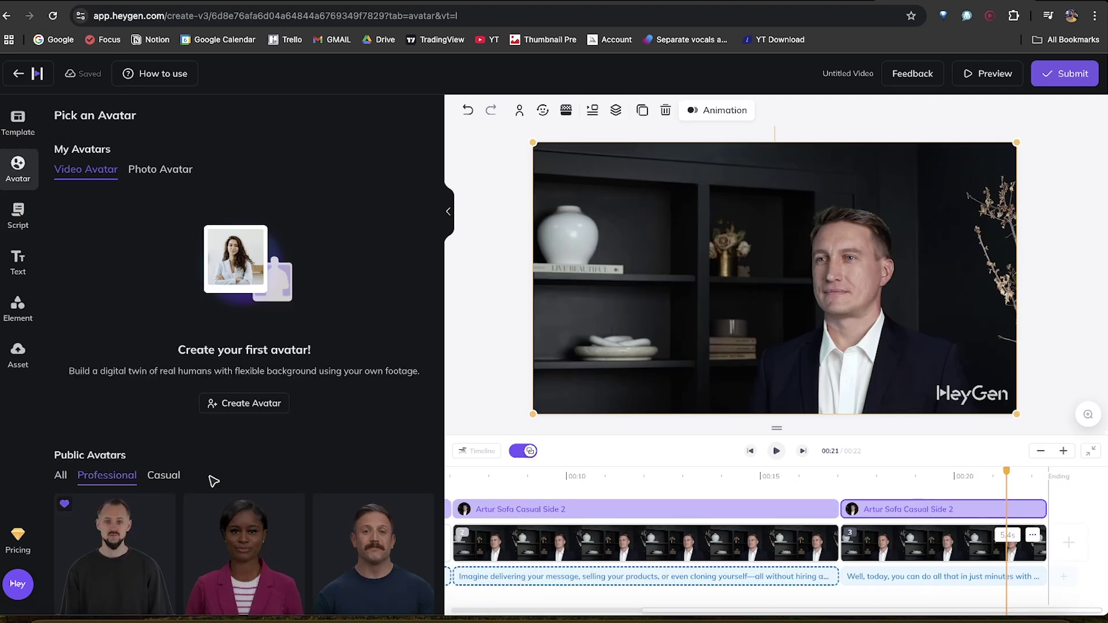
scroll(317, 430, down, 10)
click(246, 369)
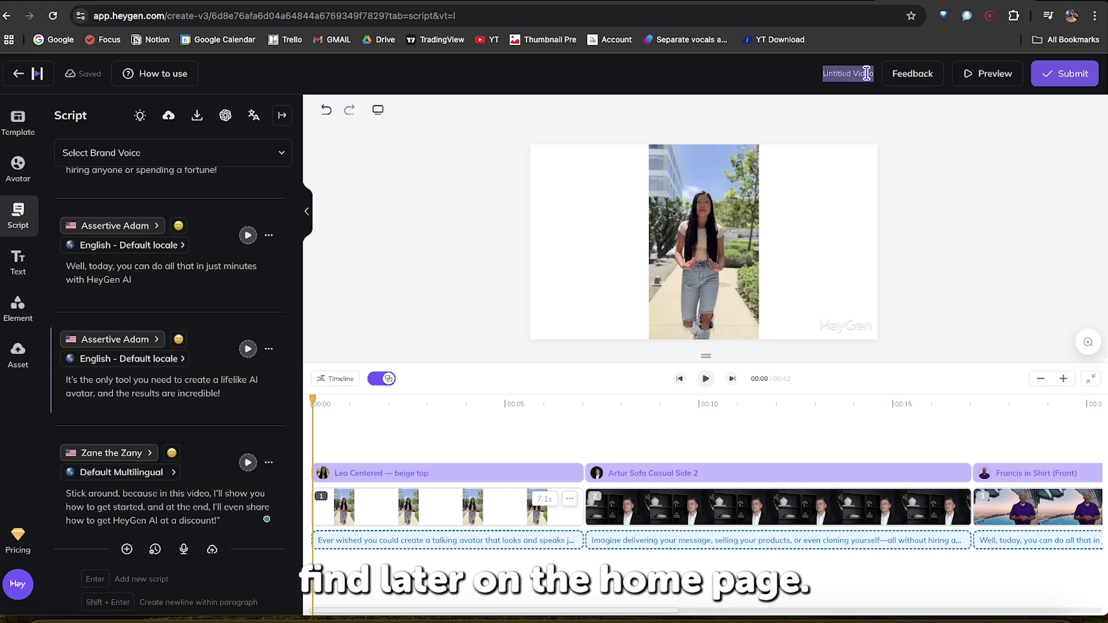
Step: Name the video 'HeyGen Tutorial' and submit it for export
text(Gen Tutorial)
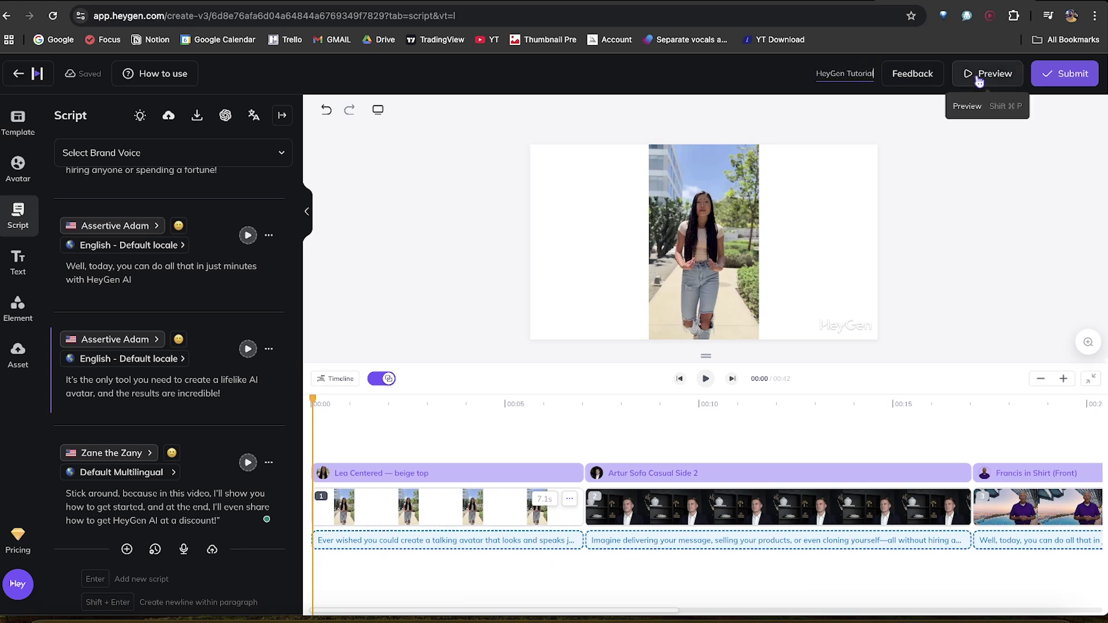
click(960, 150)
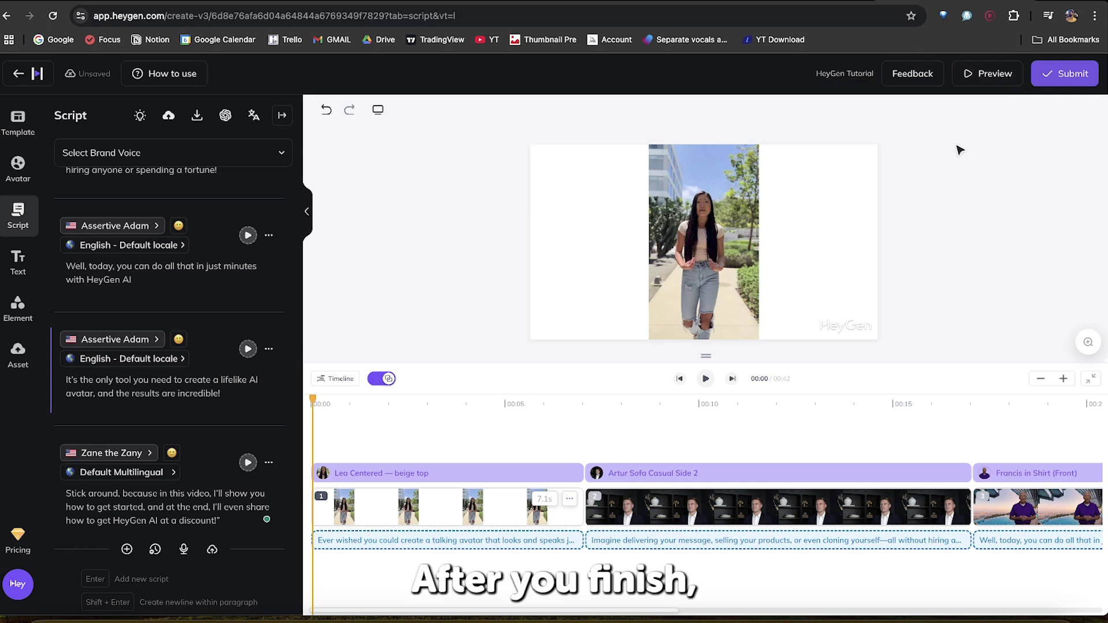
click(1055, 85)
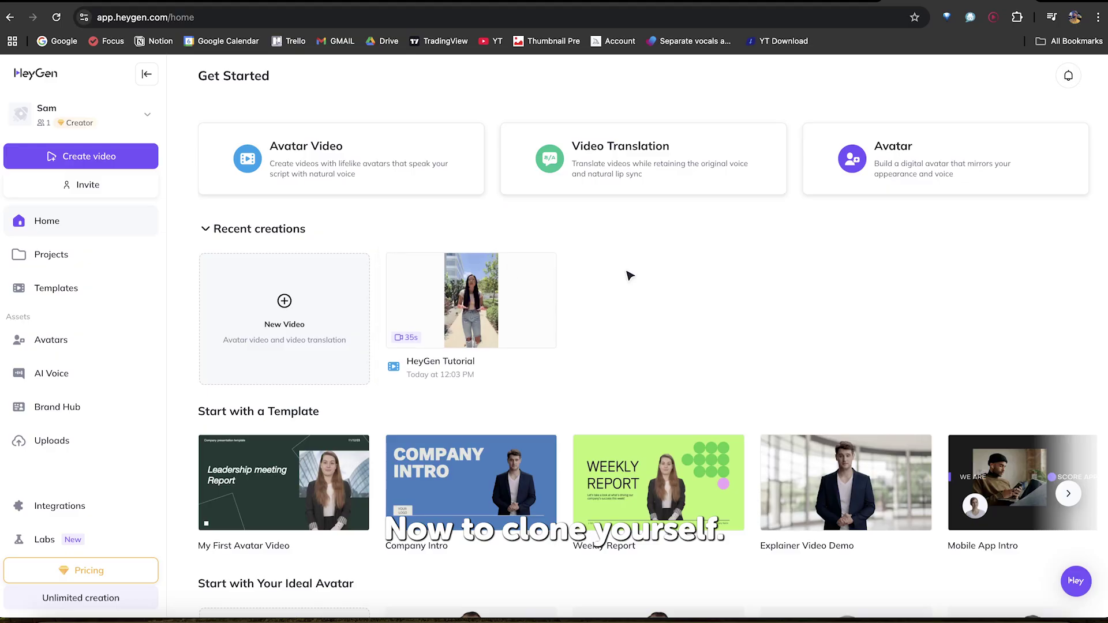
Step: Begin creating a personal avatar from the Avatar card and choose the Still style
click(925, 171)
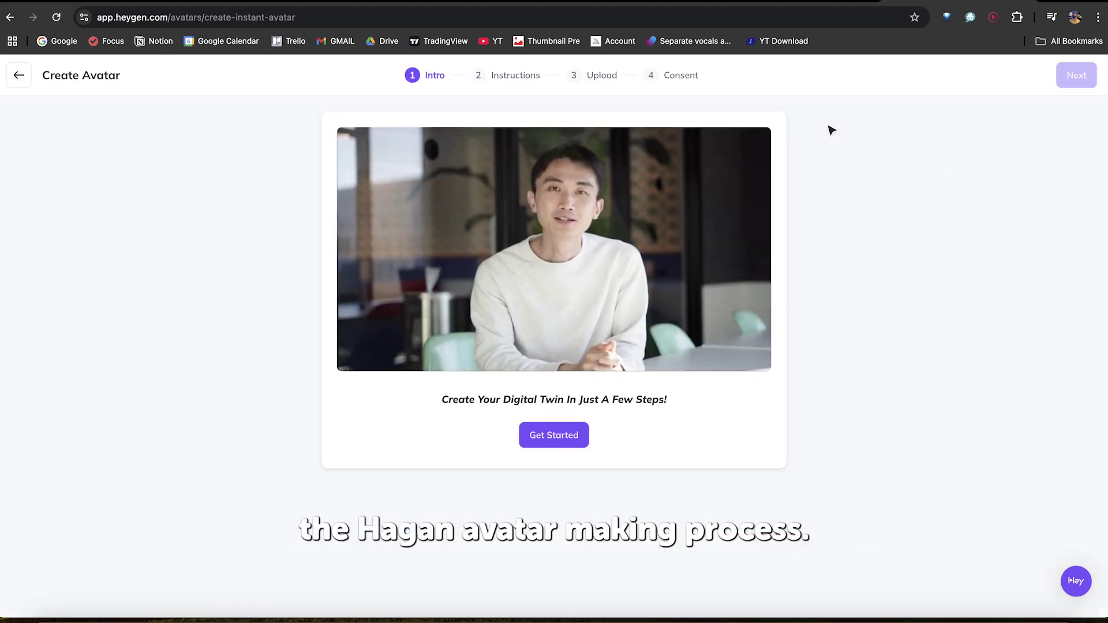
click(559, 443)
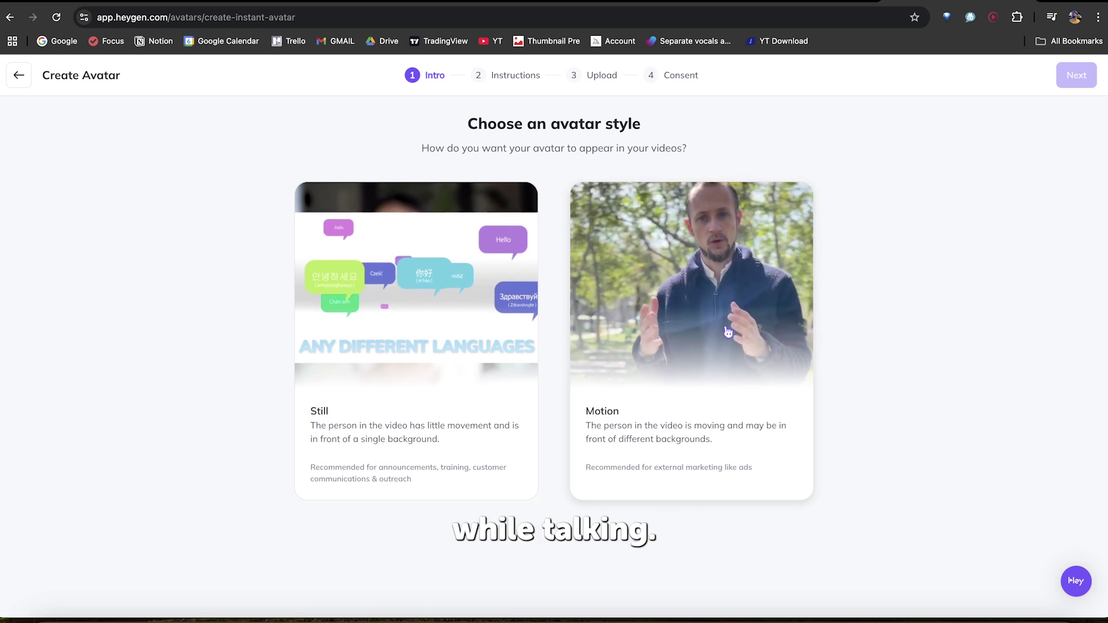
click(469, 315)
click(465, 314)
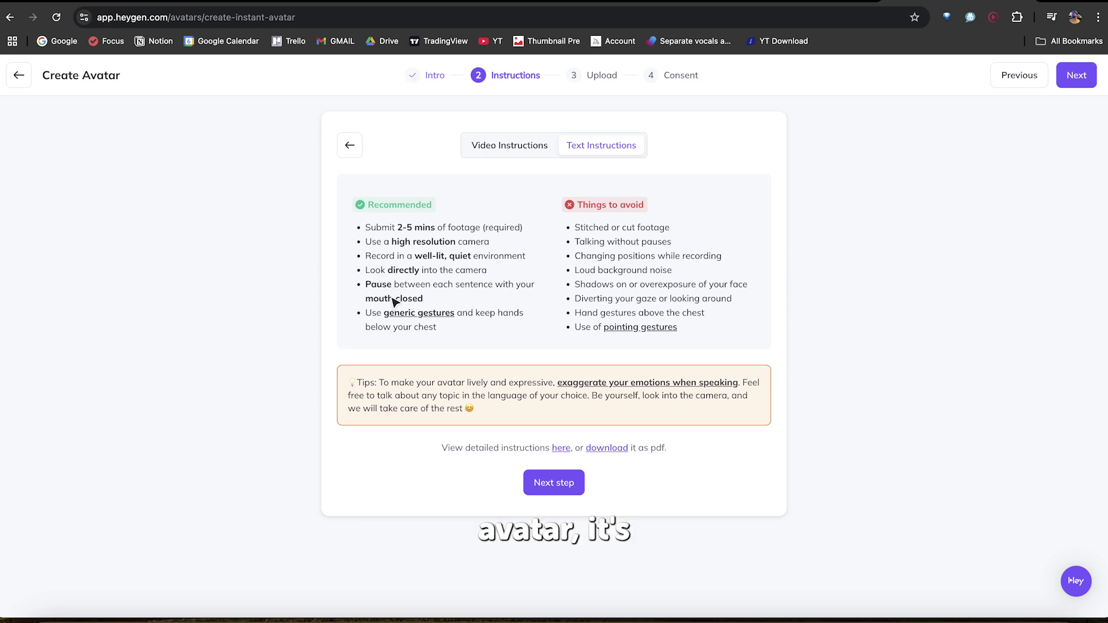
mouse_move(398, 314)
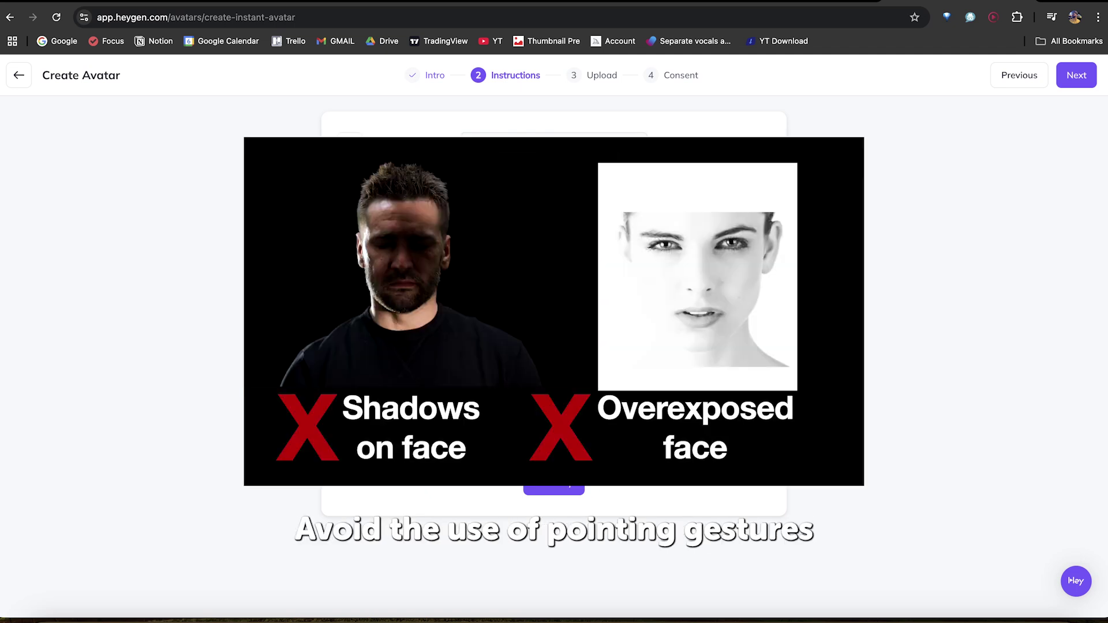
mouse_move(626, 315)
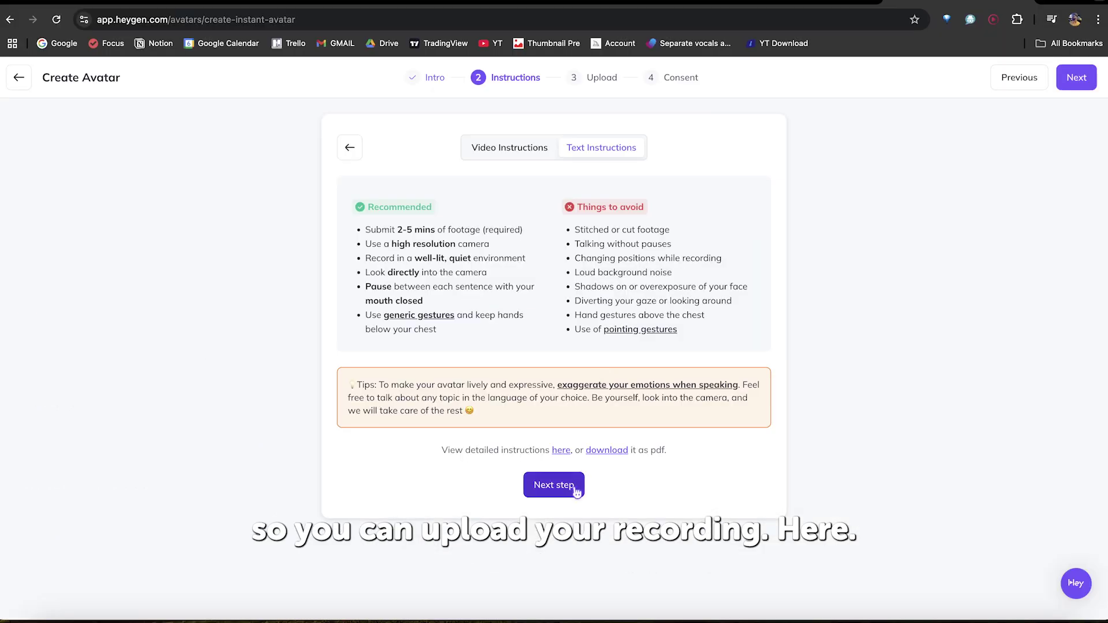
Step: Advance to the Upload footage step, watch an example clip, then exit the wizard to Home
click(576, 490)
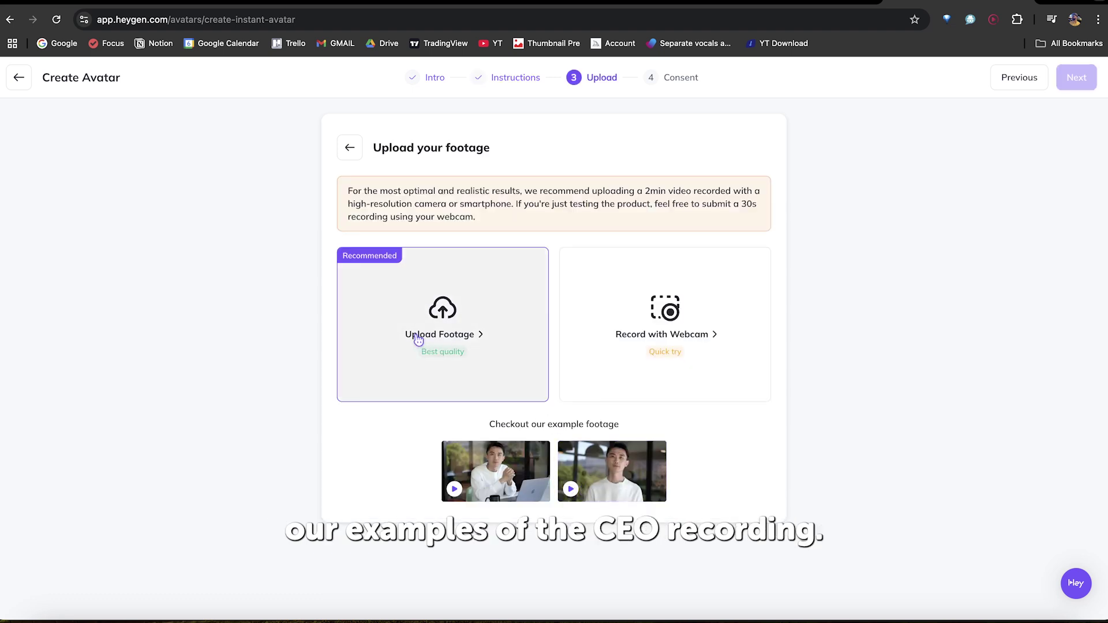
click(592, 470)
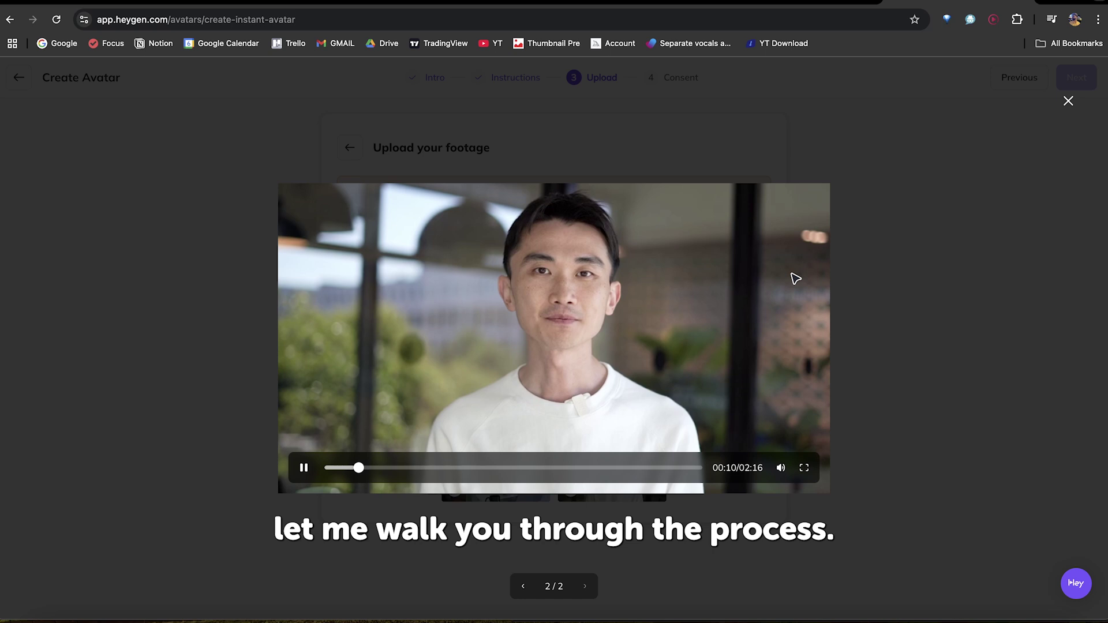
click(997, 232)
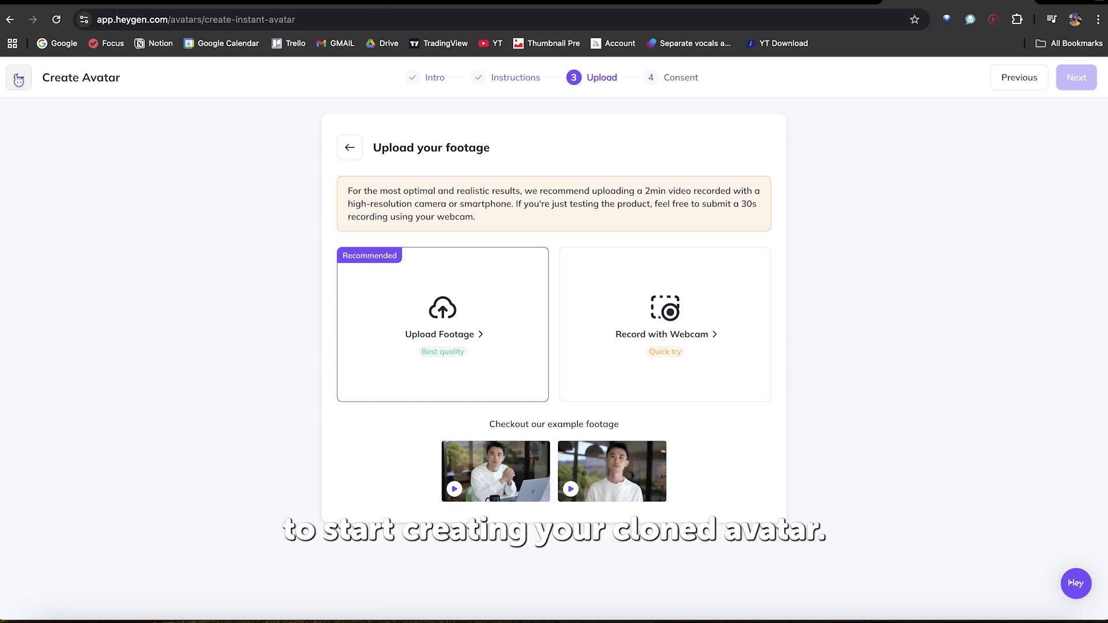
click(19, 79)
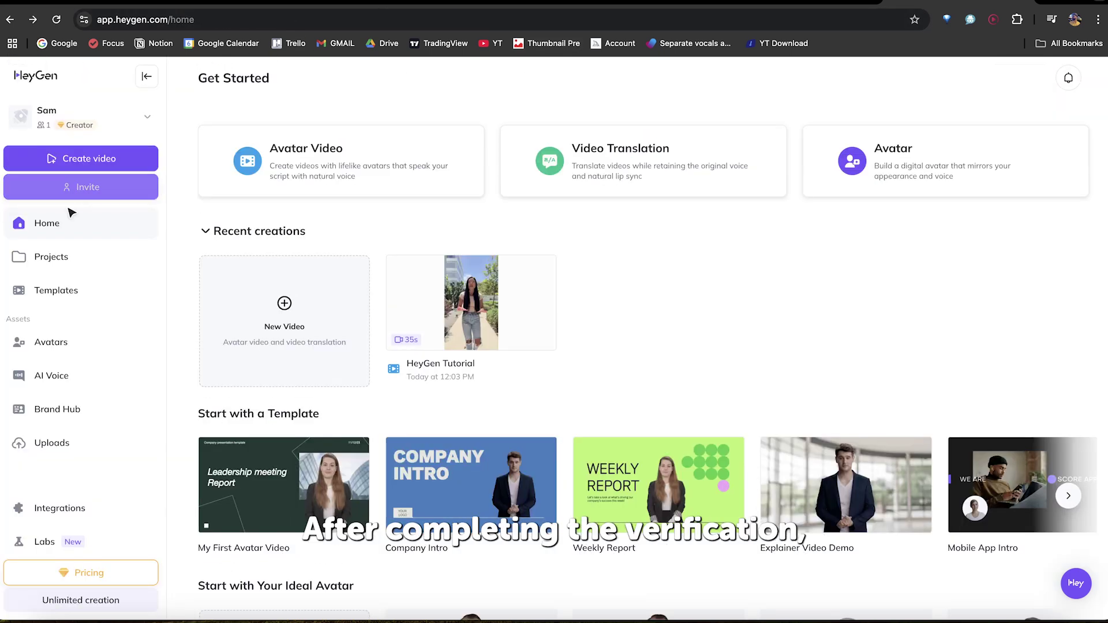
Step: Look at the avatars library, then scroll through the Templates library
click(56, 345)
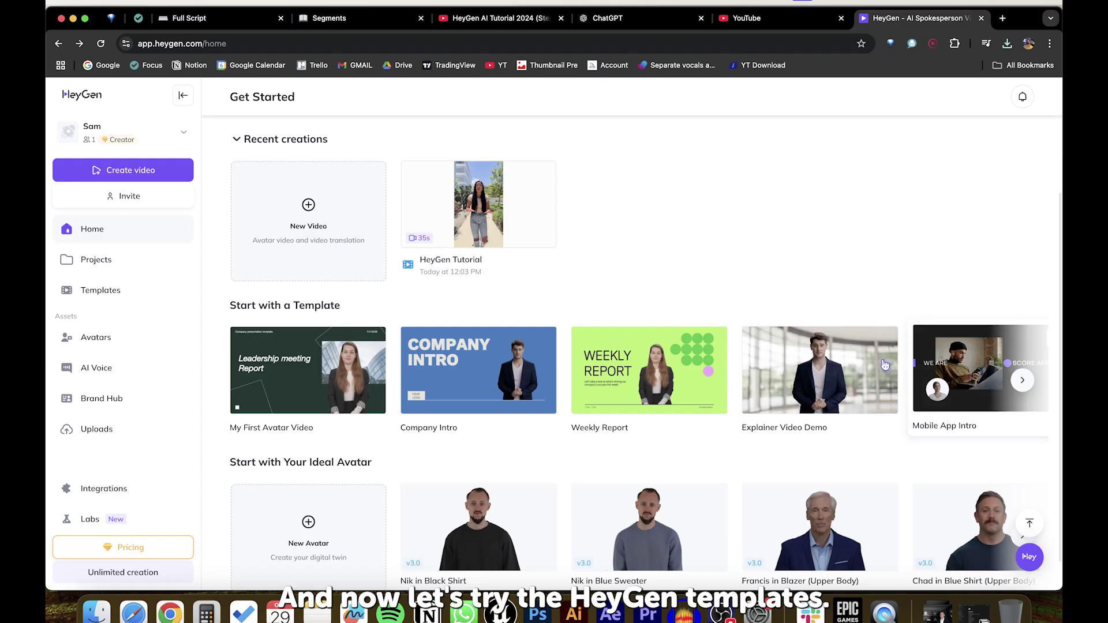
click(116, 300)
scroll(579, 305, down, 10)
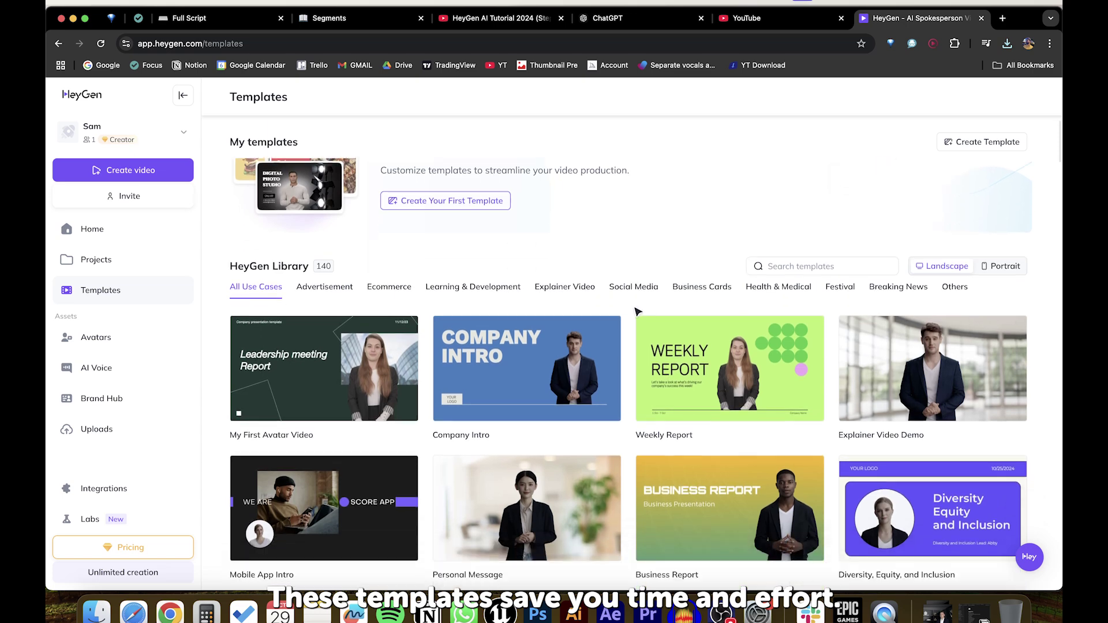
scroll(636, 312, down, 15)
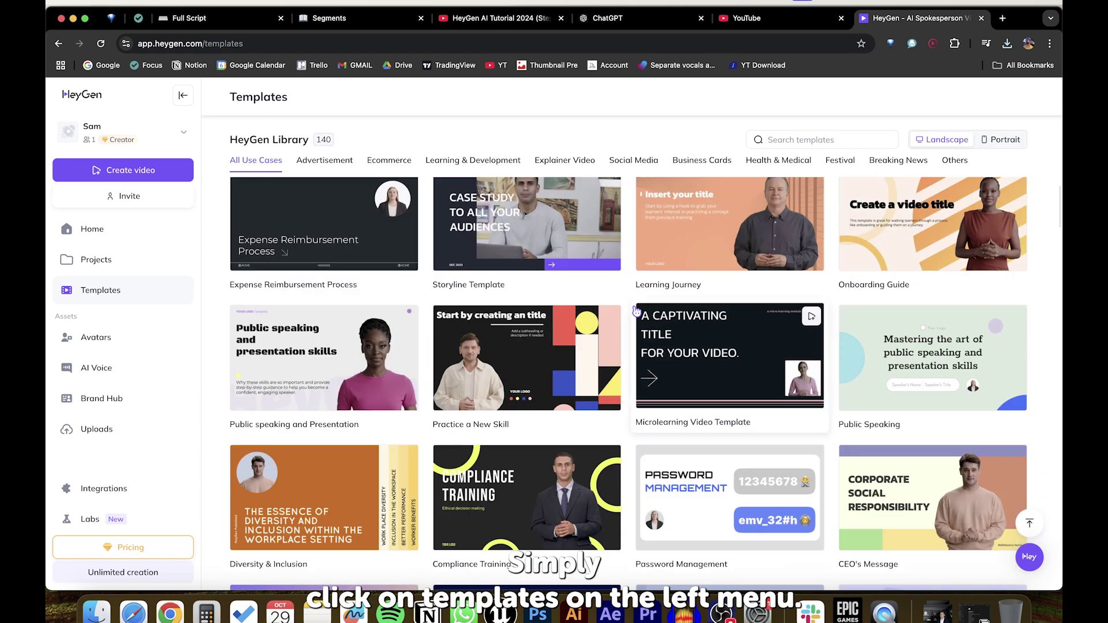
scroll(640, 323, down, 10)
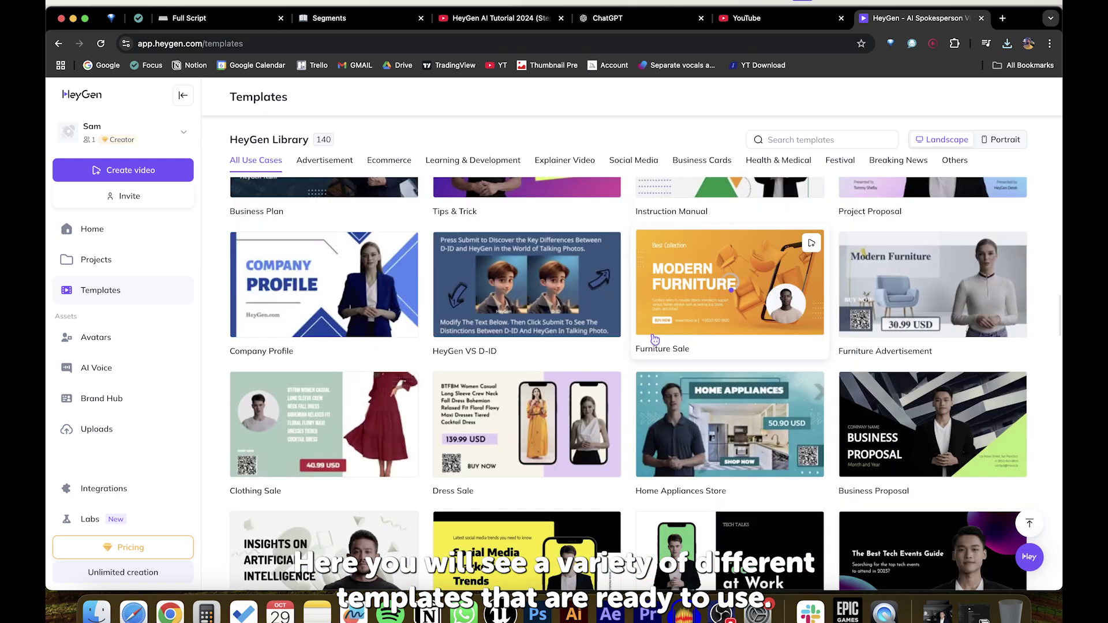
scroll(655, 340, up, 20)
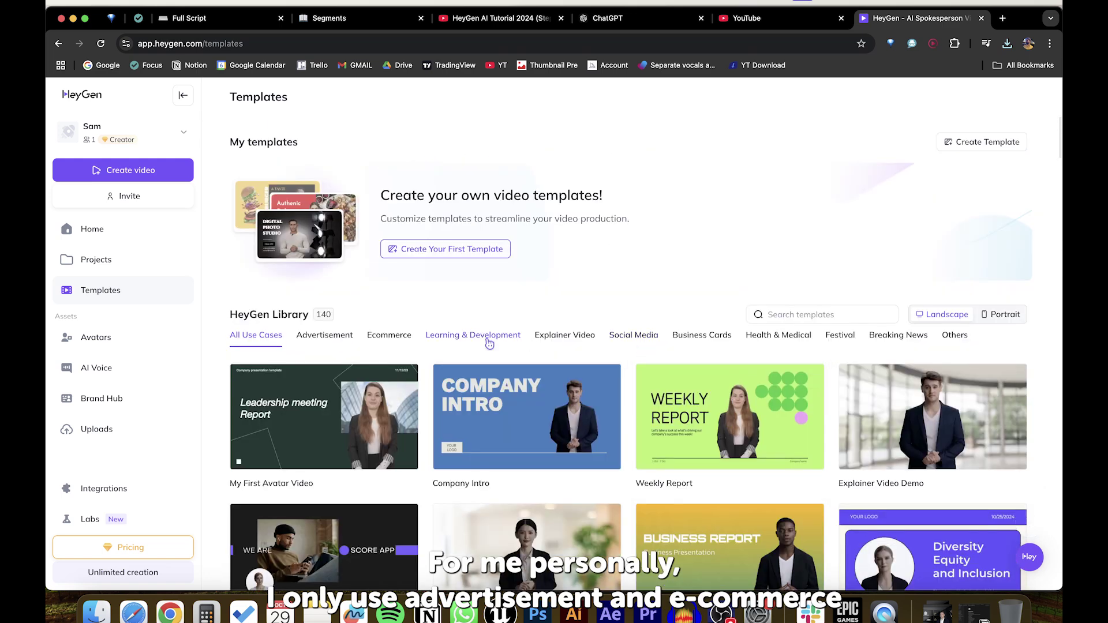
Step: Filter the templates by category and open a template's preview
click(301, 336)
scroll(312, 328, down, 5)
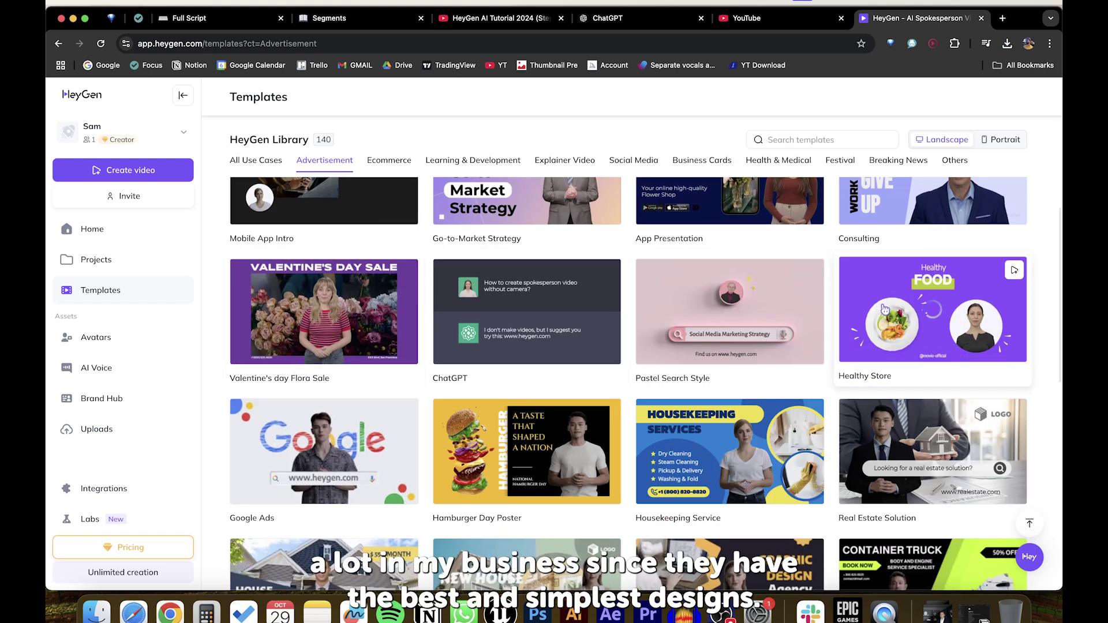
click(990, 338)
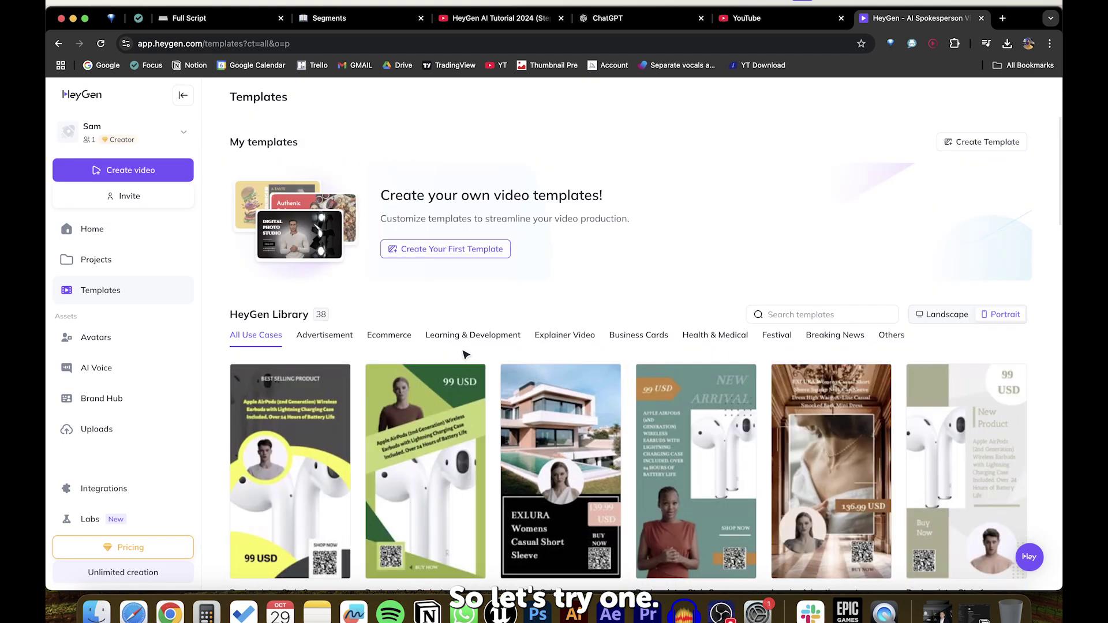
scroll(465, 355, down, 10)
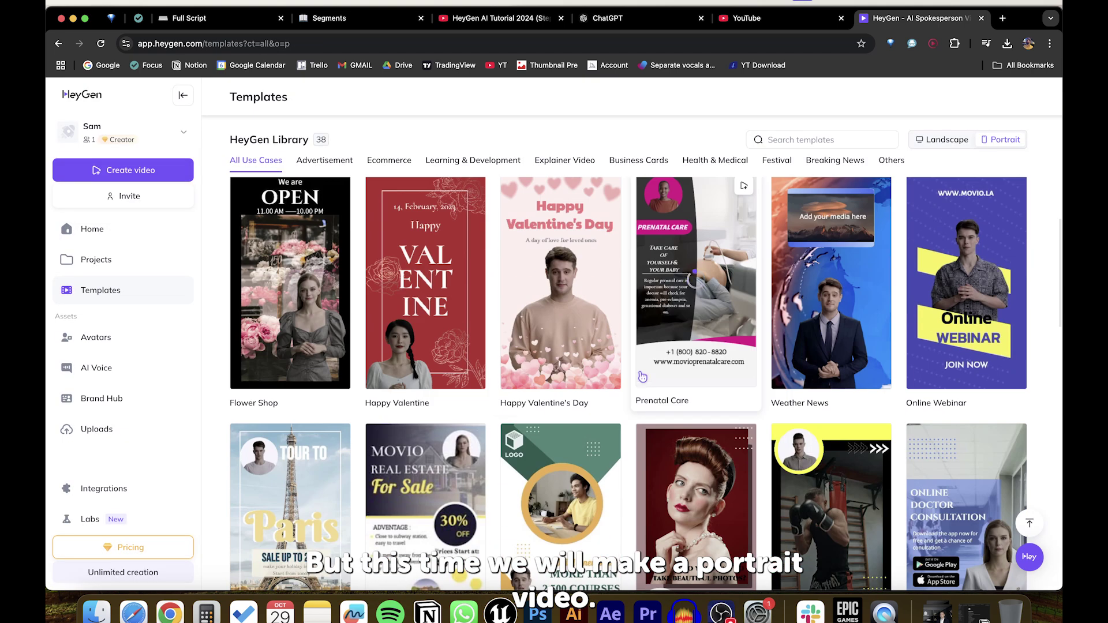
Step: Open the Happy Valentine's Day template in AI Studio and bring up its script
click(552, 307)
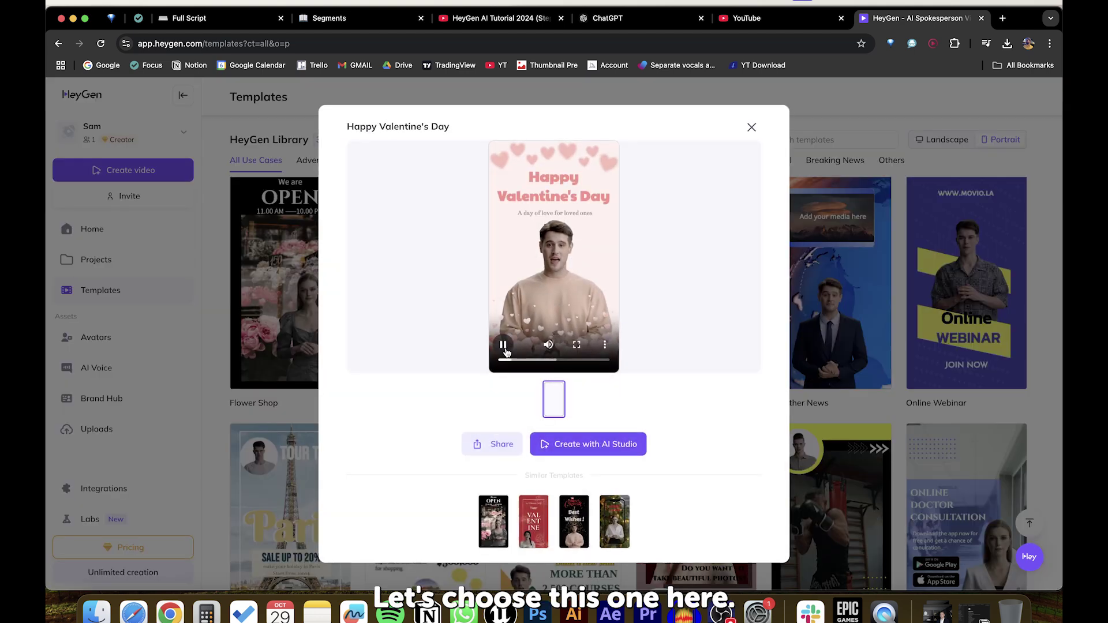
click(579, 454)
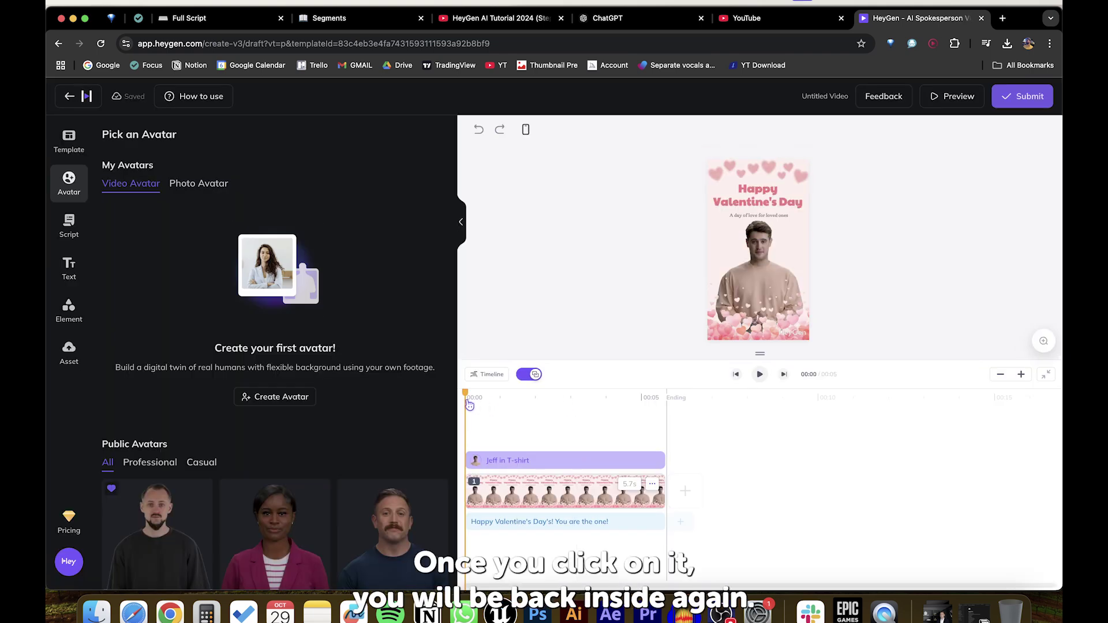
drag(470, 404, 504, 402)
click(588, 401)
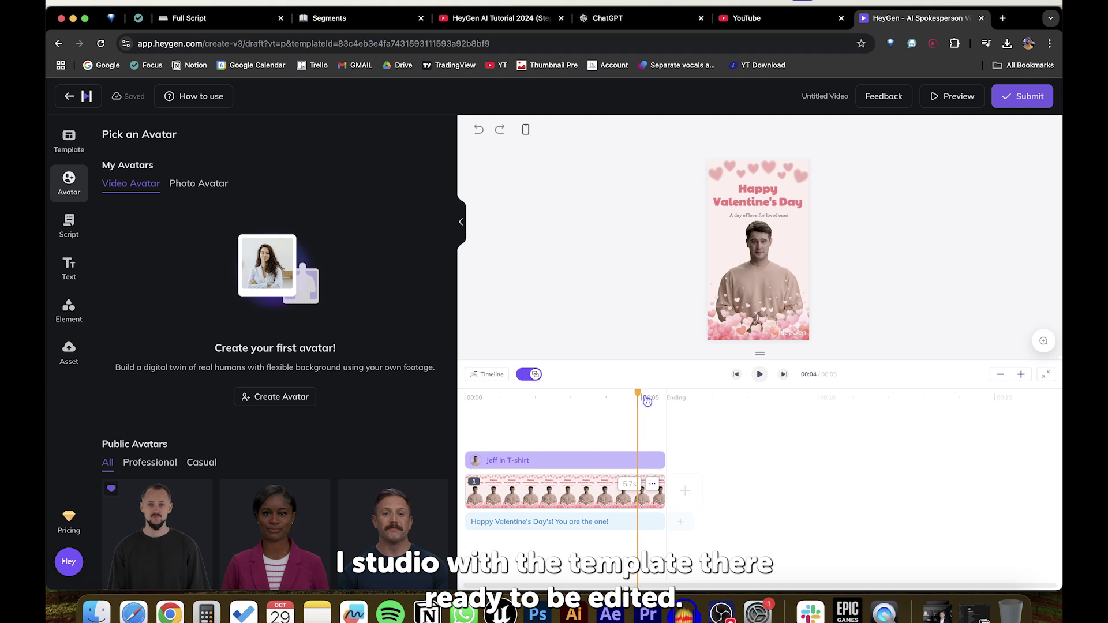
click(70, 227)
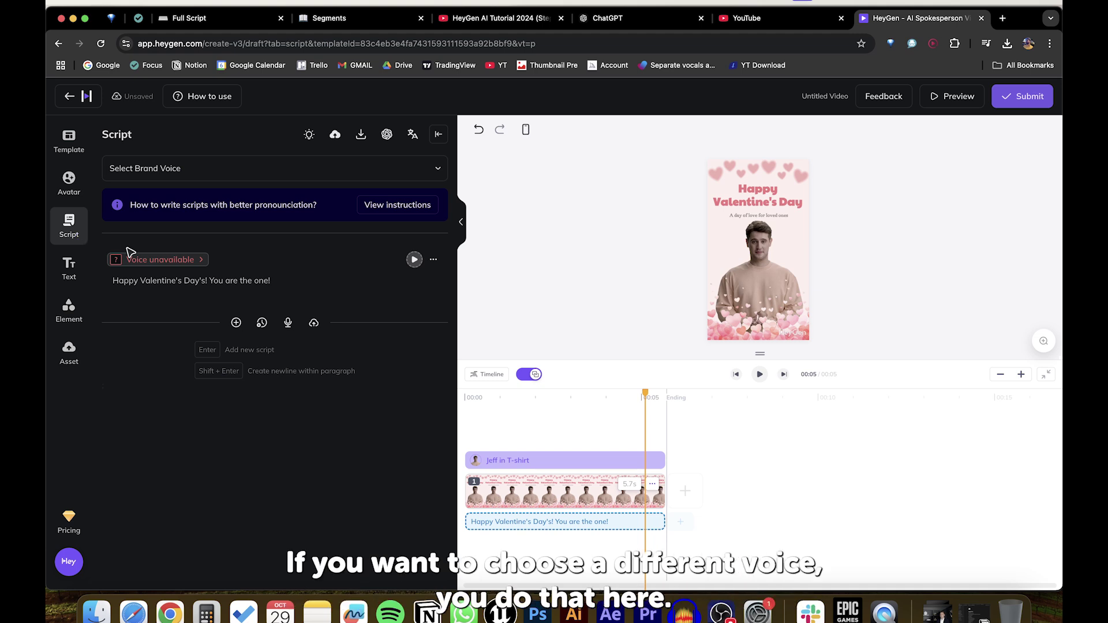
Step: Switch the script voice to Rex from the HeyGen Library and edit the script text
click(147, 260)
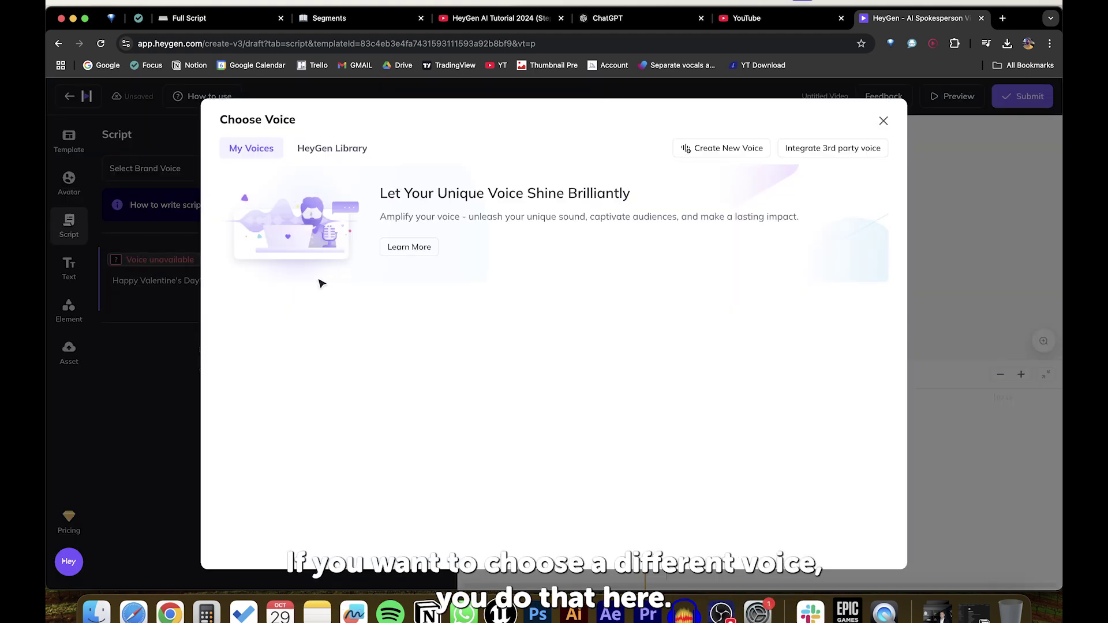
click(333, 148)
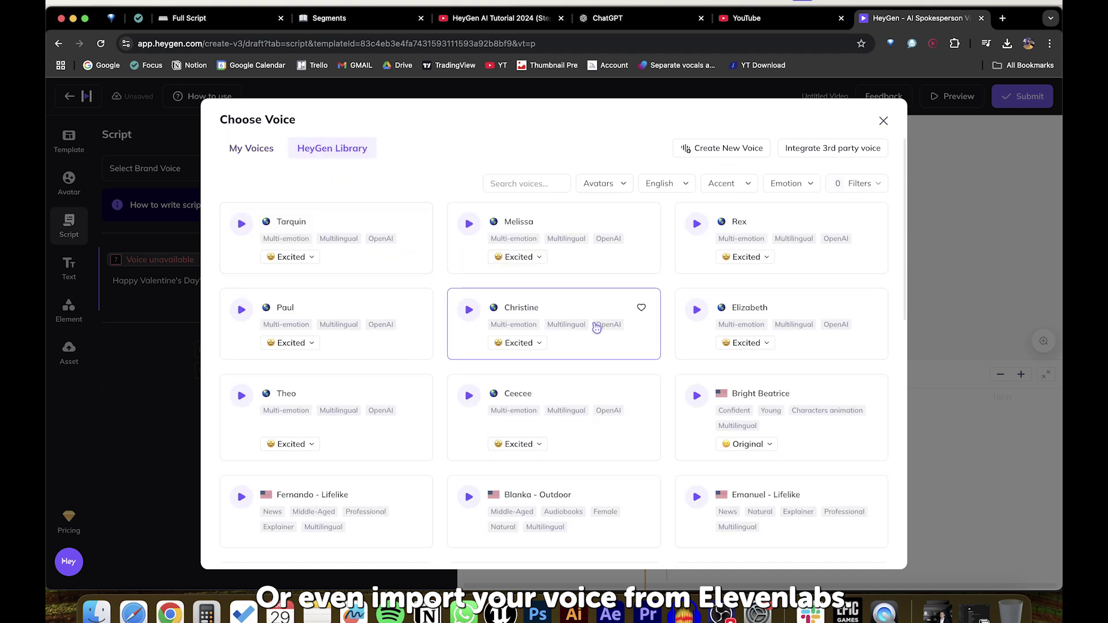
click(862, 233)
click(292, 284)
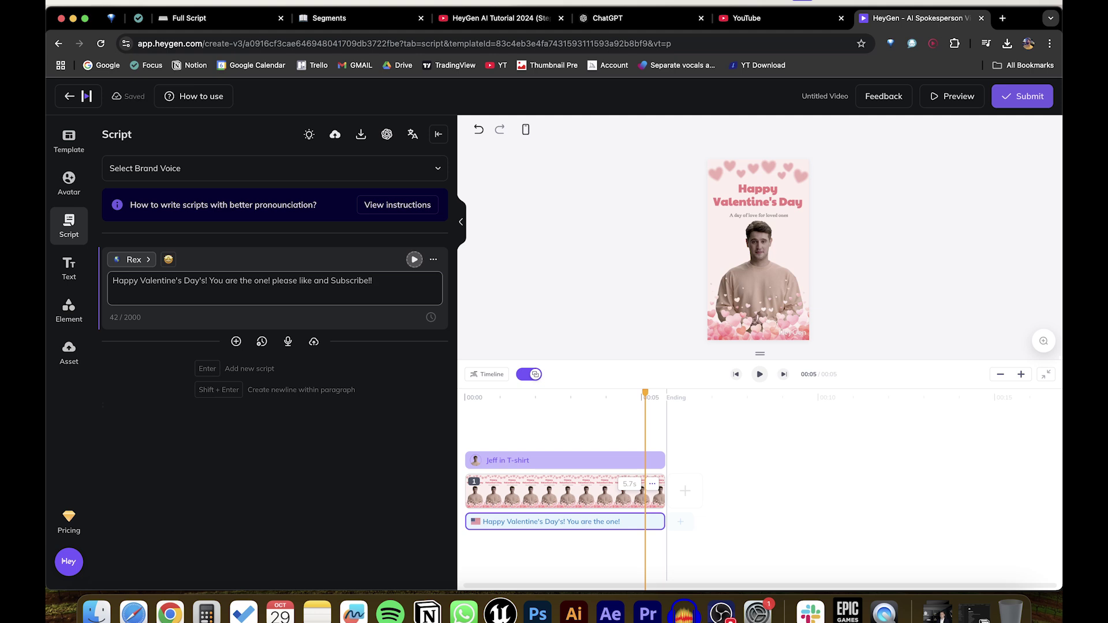
click(433, 260)
click(429, 269)
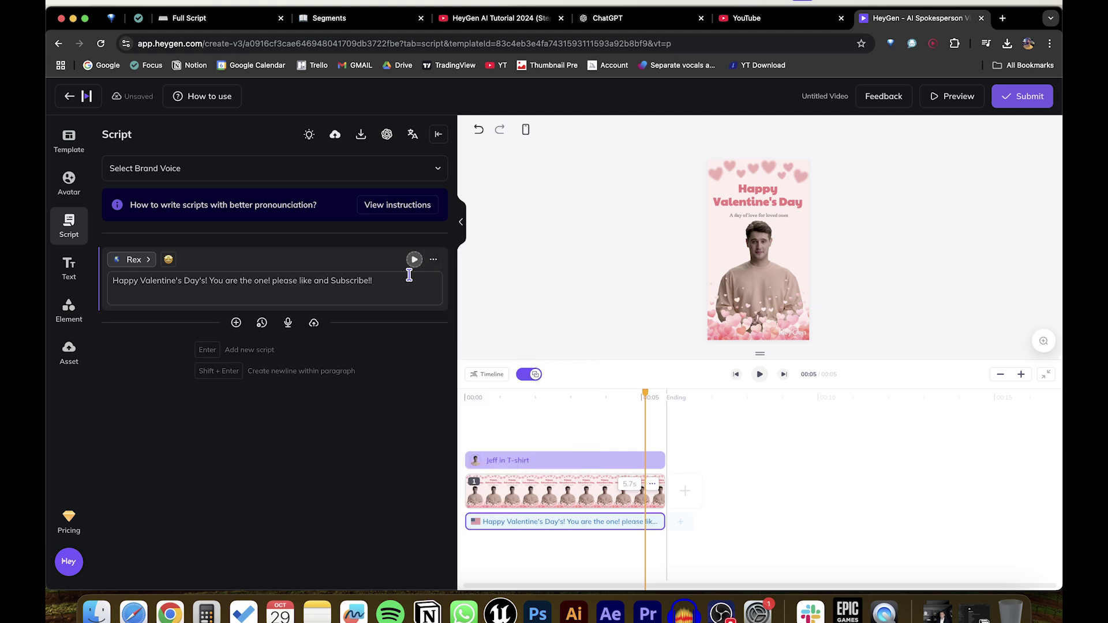
Step: Edit the subtitle text, name the video 'Valentine' and submit it
drag(480, 406, 631, 402)
click(748, 282)
click(782, 203)
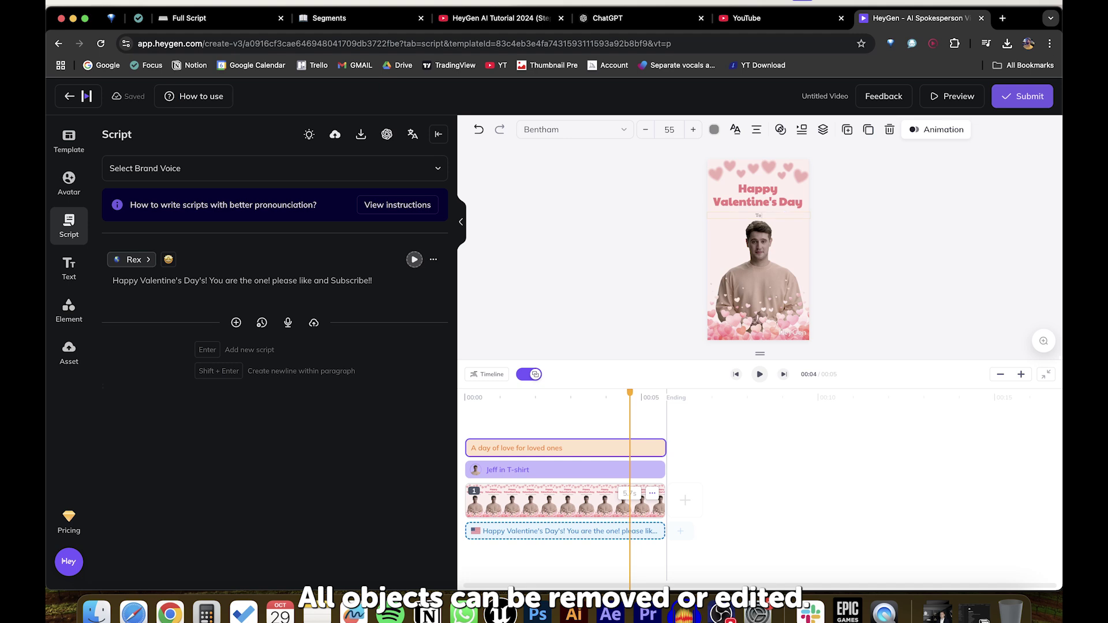
key(Delete)
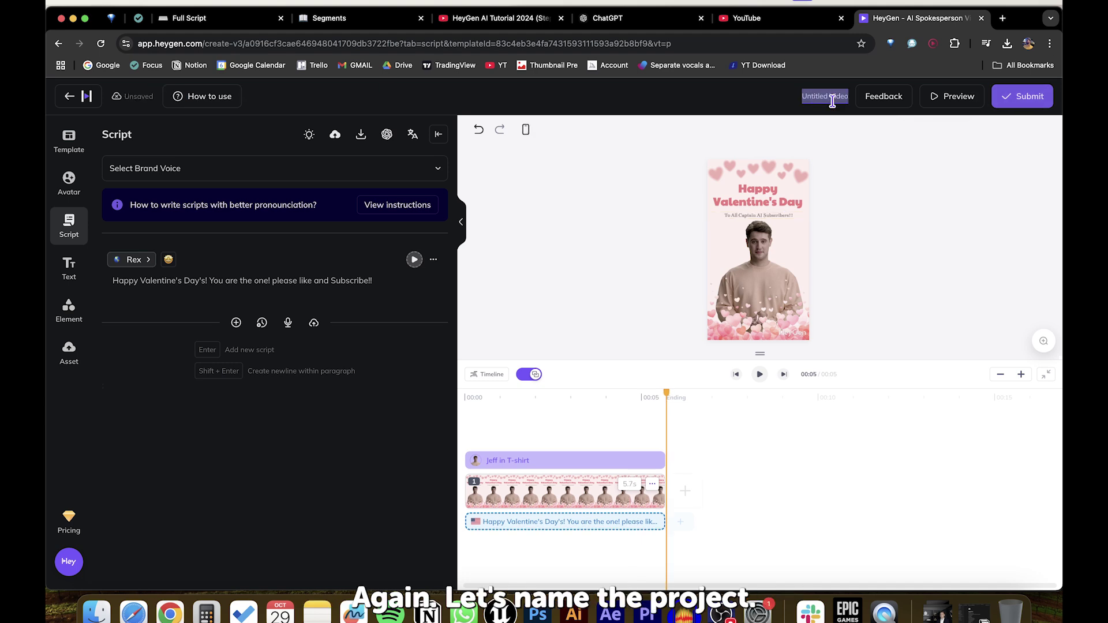
text(Valentine)
click(1022, 96)
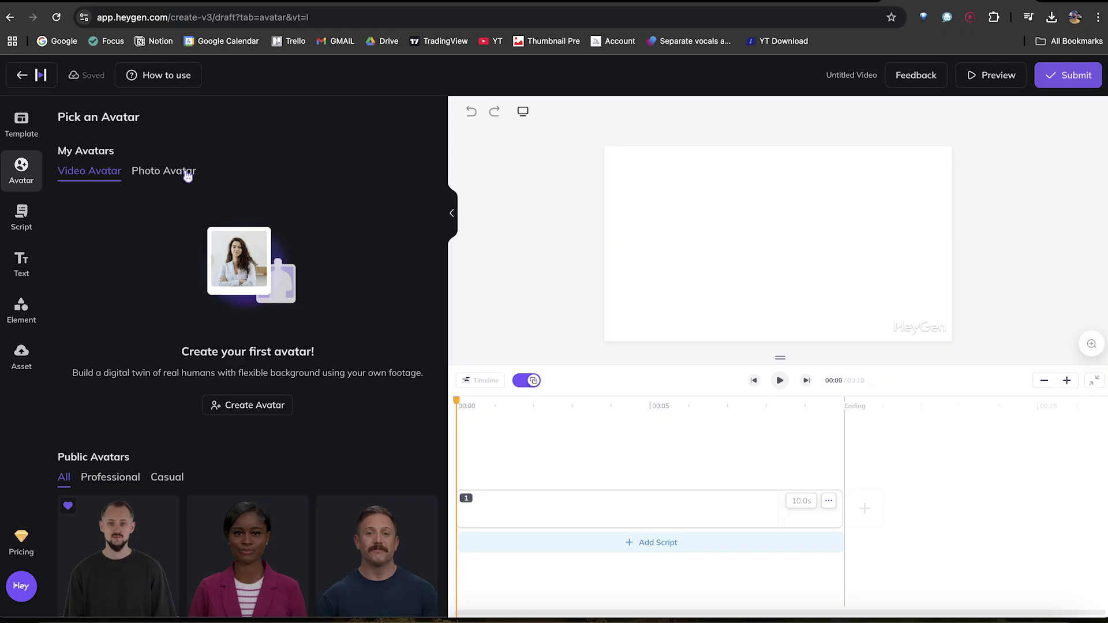
Step: Add the Lisa AI Matting photo avatar, enlarging it and moving it to the right
click(186, 173)
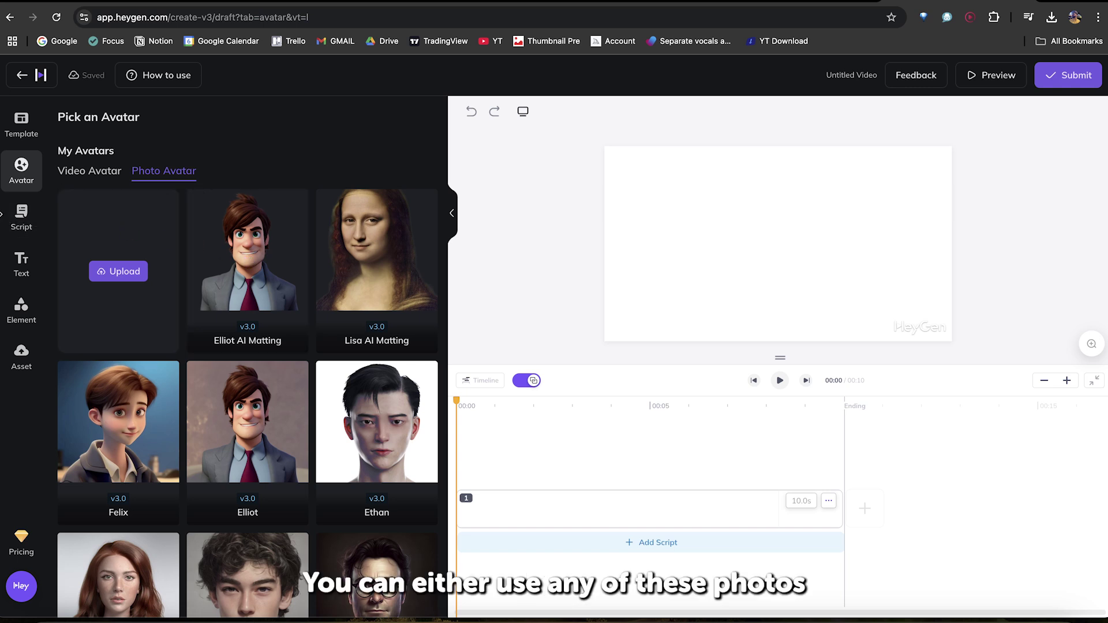
scroll(365, 237, down, 1)
click(363, 242)
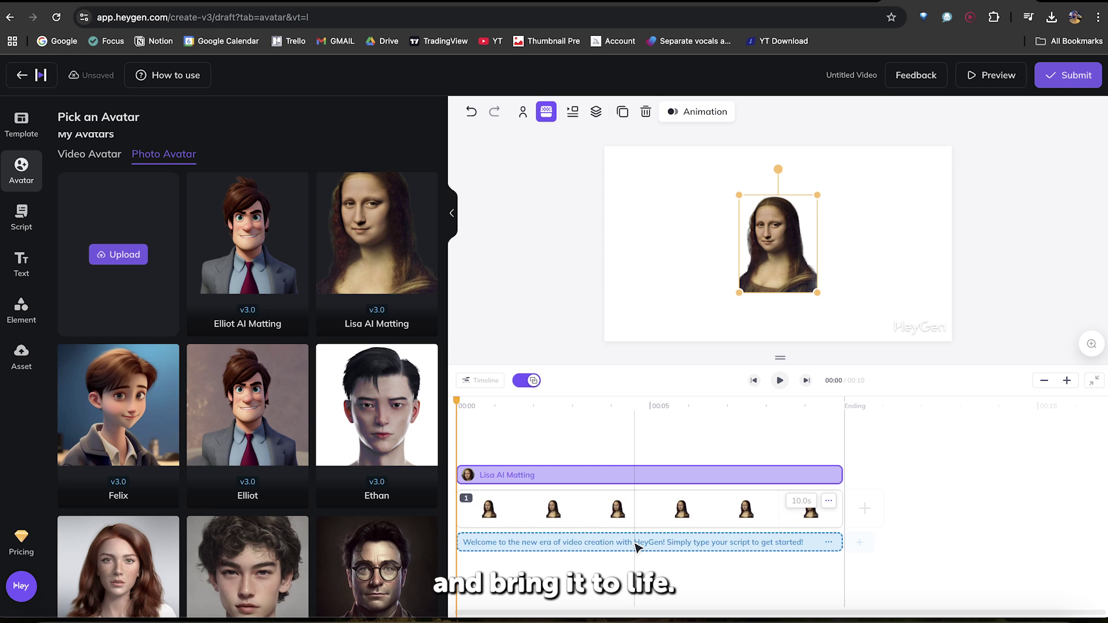
click(535, 414)
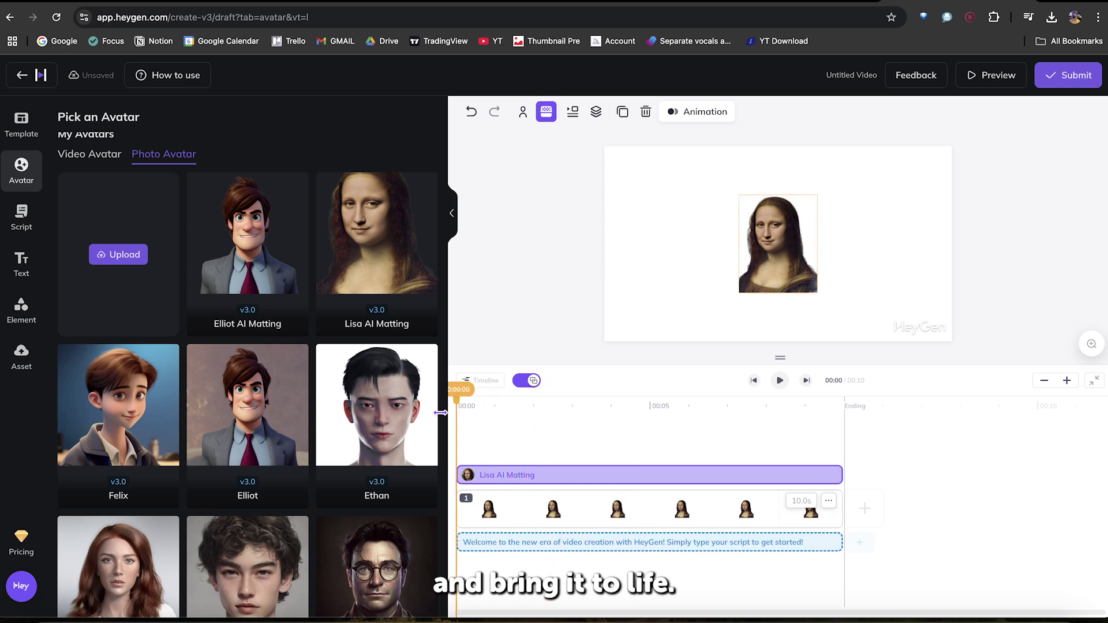
click(761, 288)
drag(739, 293, 682, 337)
drag(744, 272, 856, 267)
drag(806, 170, 795, 146)
mouse_move(910, 237)
mouse_down()
mouse_move(858, 240)
mouse_move(909, 241)
mouse_up()
click(970, 240)
click(909, 232)
click(539, 418)
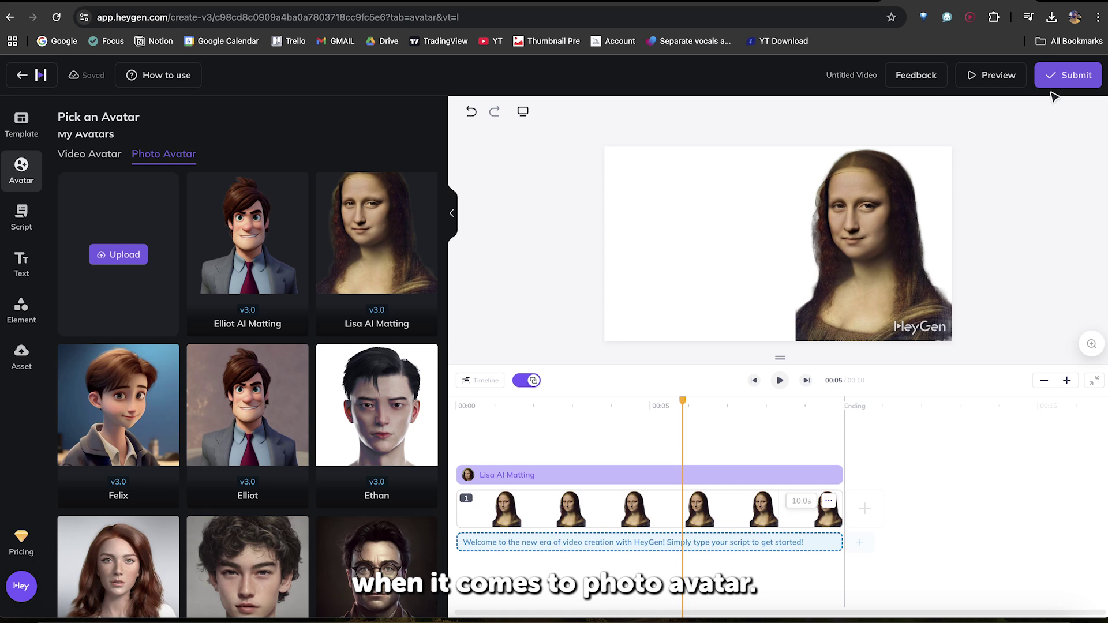
Step: Add a second scene with the Leonardo avatar, select its script, and submit the video
click(865, 508)
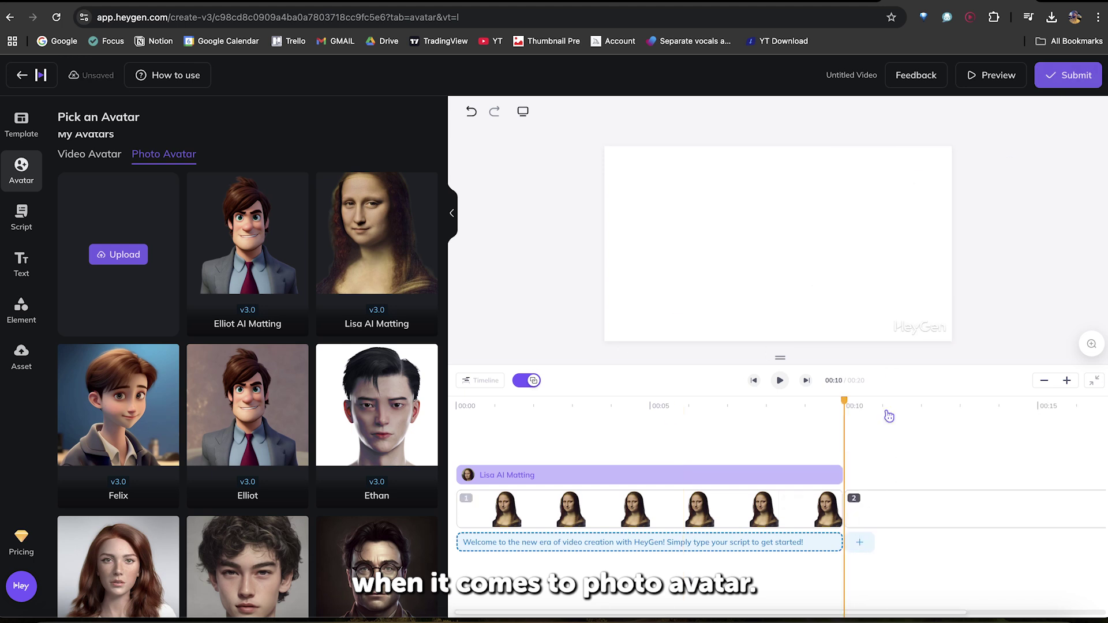
scroll(329, 413, down, 10)
click(120, 393)
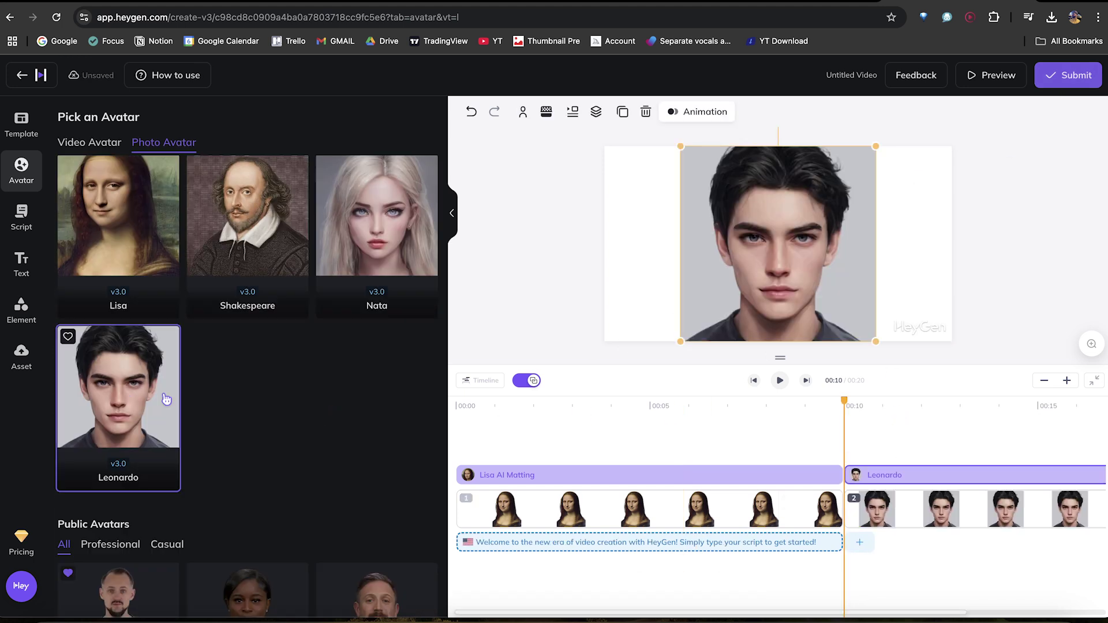
click(859, 544)
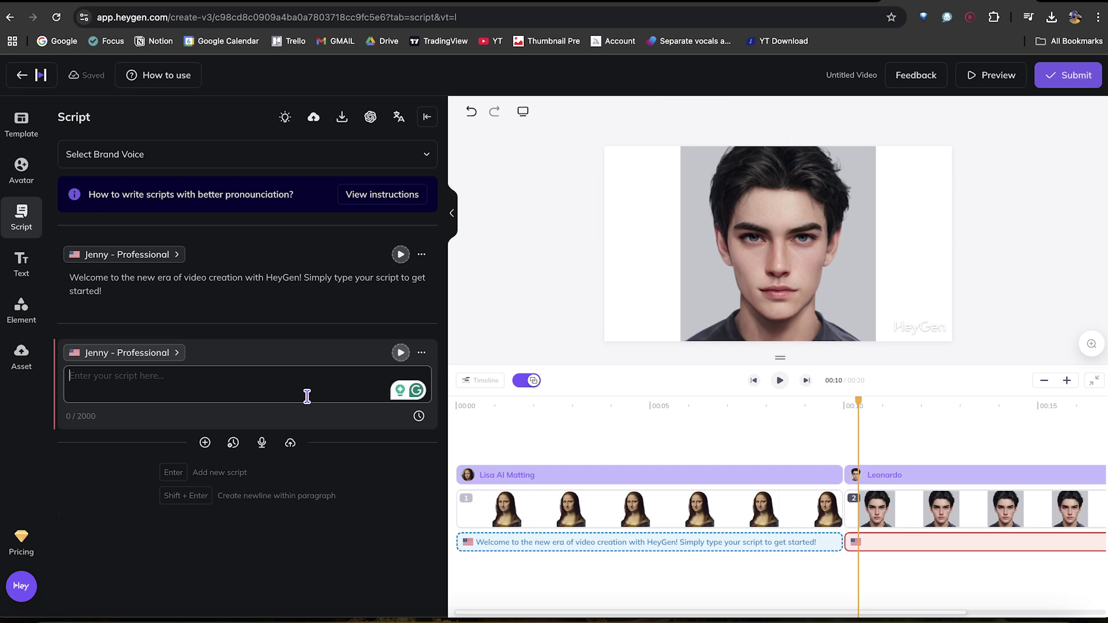
triple_click(166, 283)
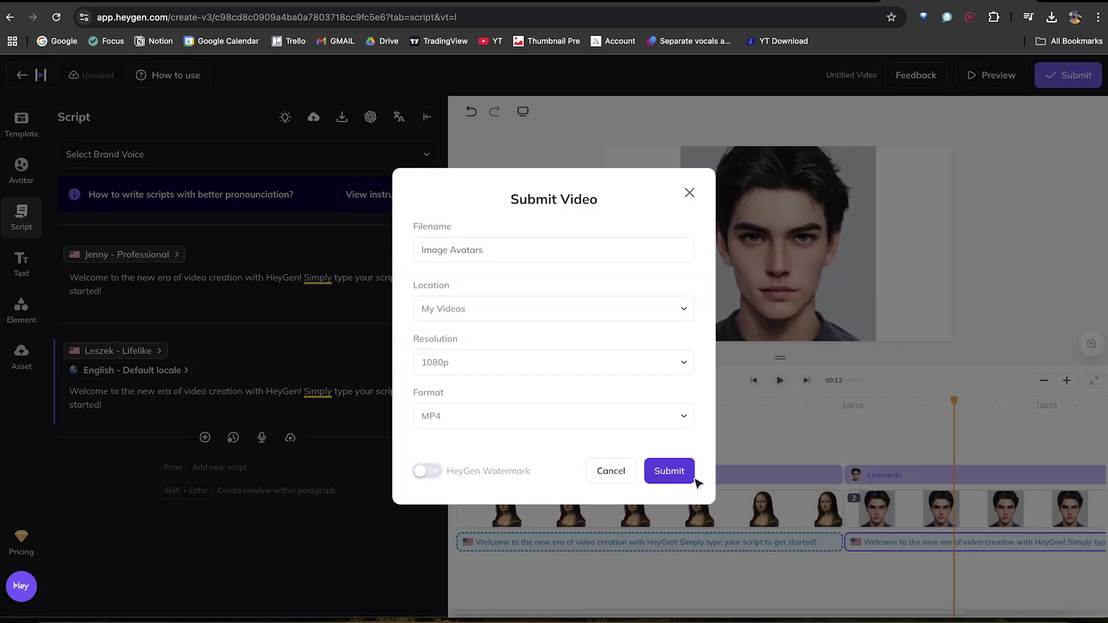
click(684, 471)
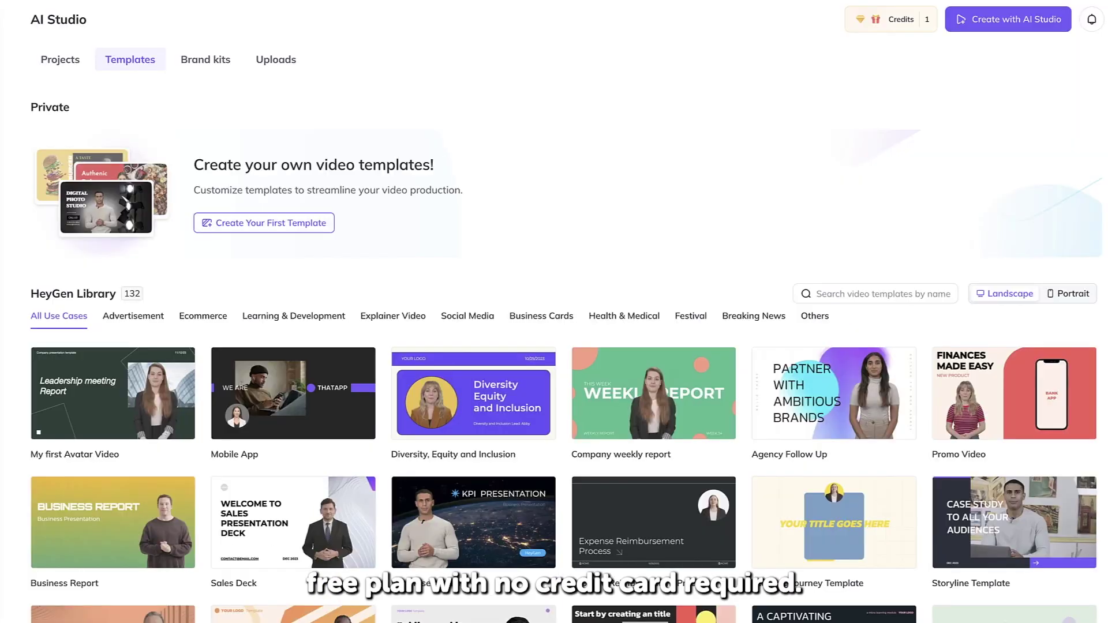
scroll(554, 346, down, 5)
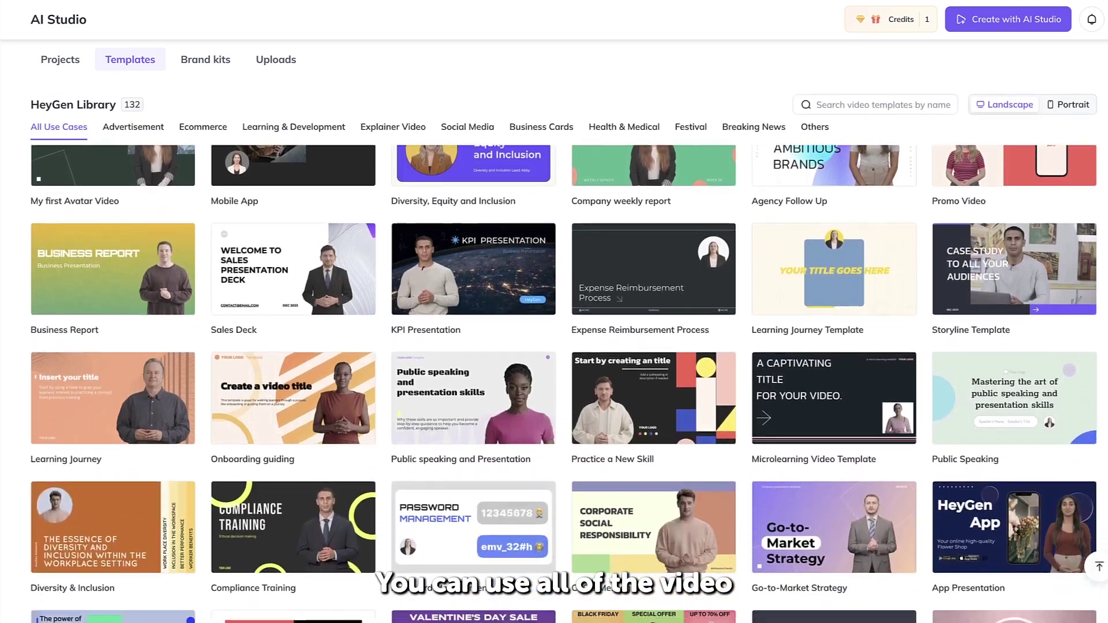
scroll(554, 346, down, 5)
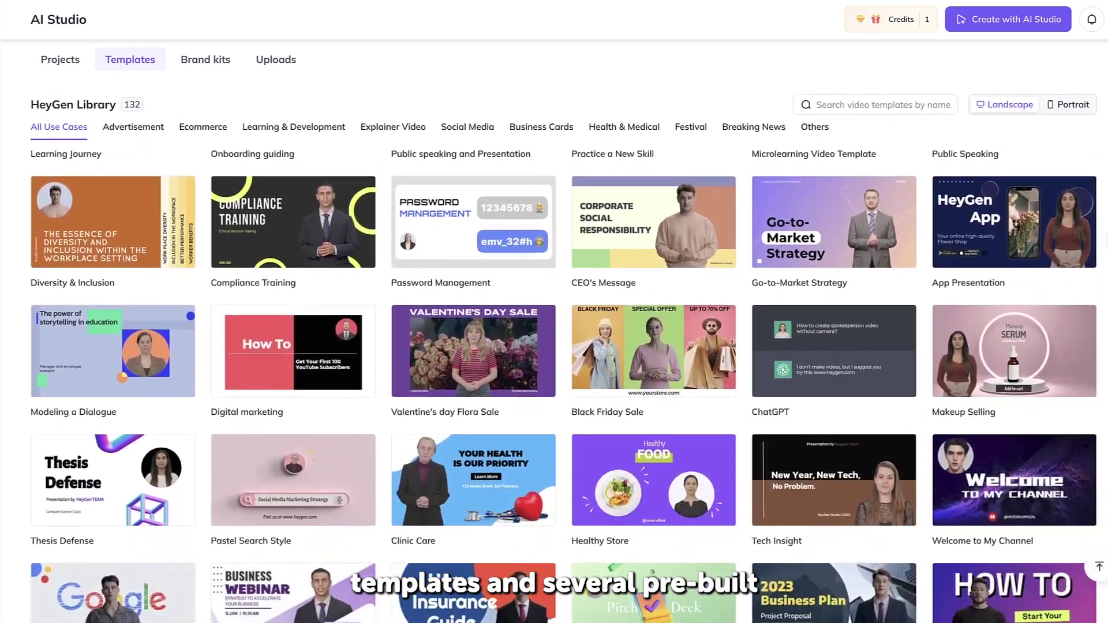
scroll(554, 346, down, 2)
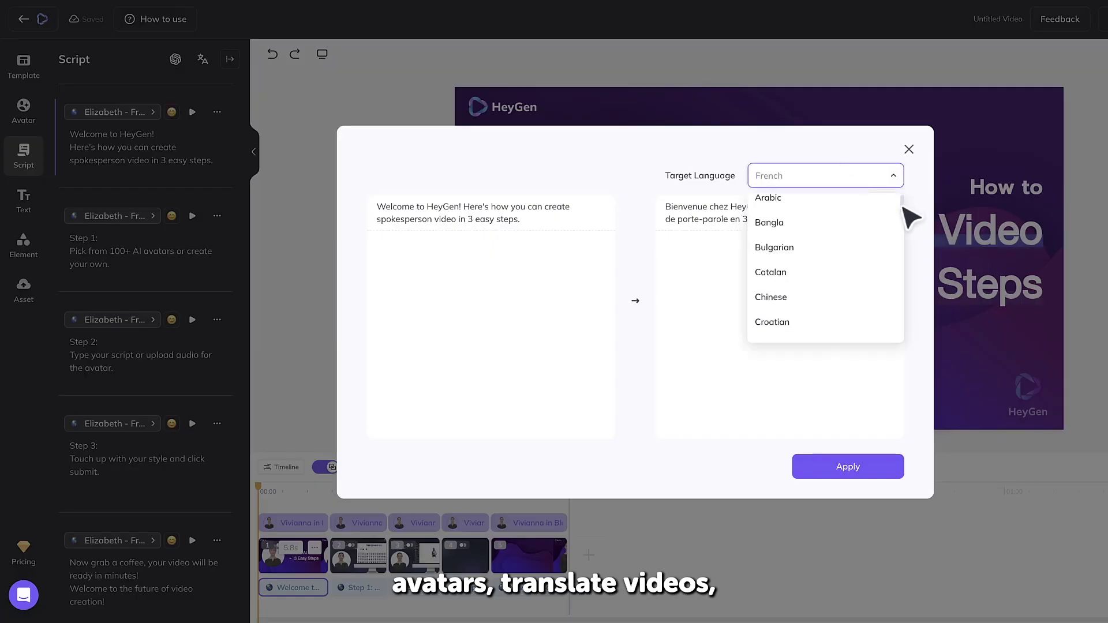
drag(905, 205, 905, 228)
click(768, 334)
click(825, 477)
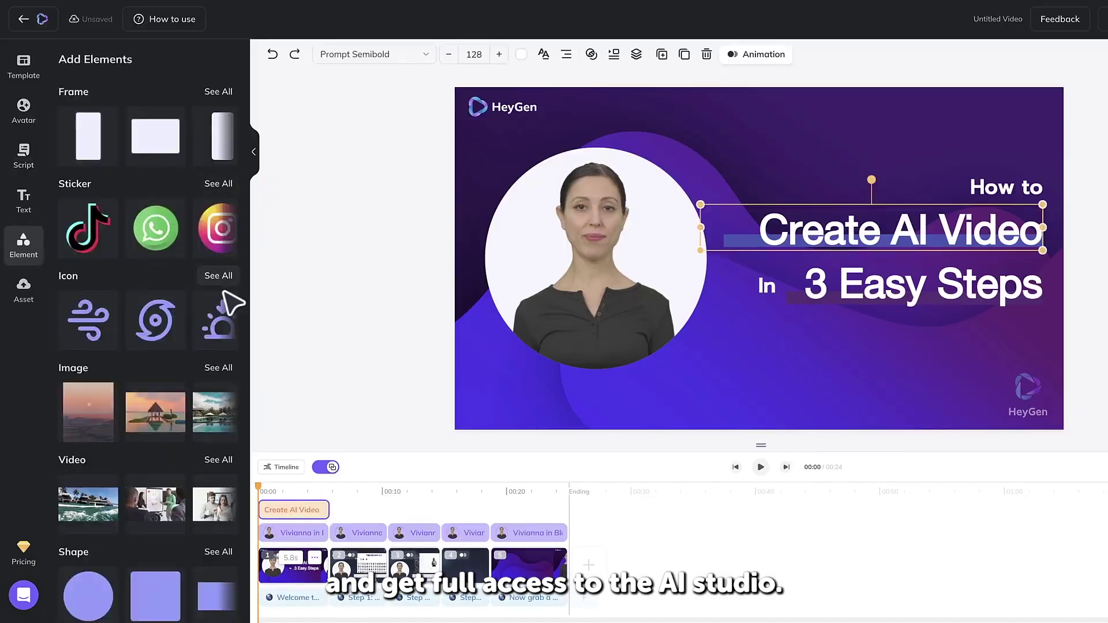
click(218, 368)
click(61, 60)
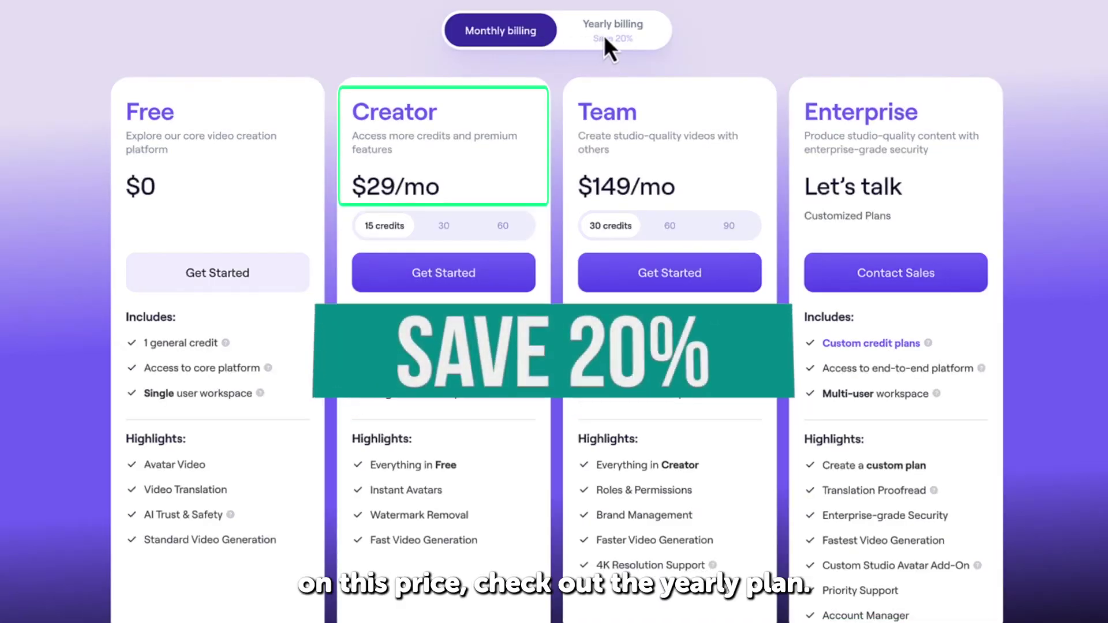
Step: Switch the pricing page to yearly billing, showing Creator at $24/mo and Team at $120/mo
click(652, 40)
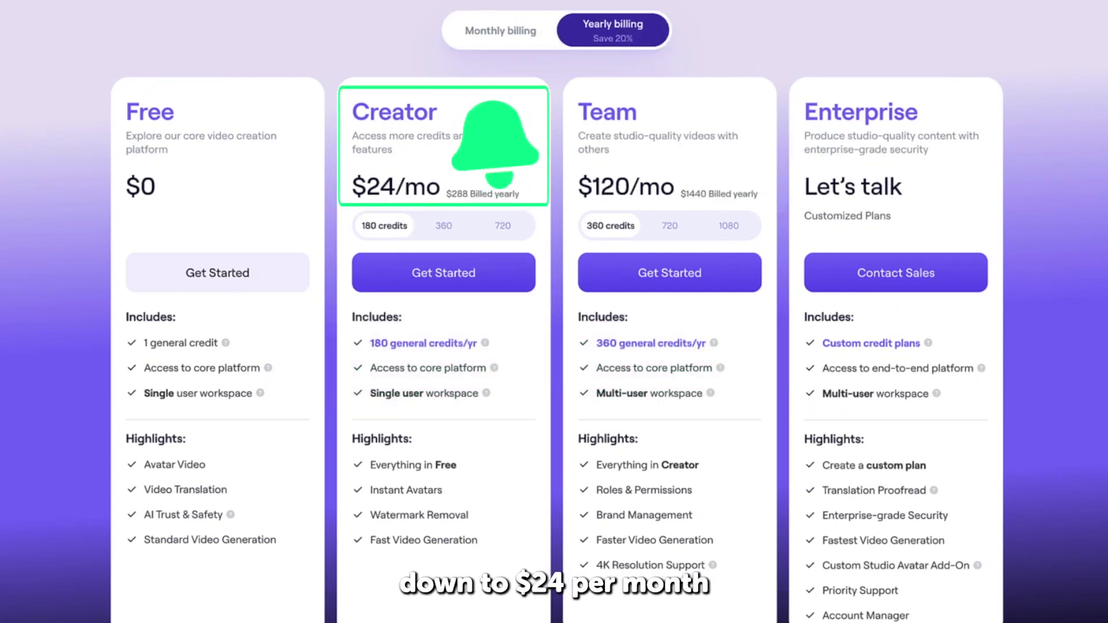